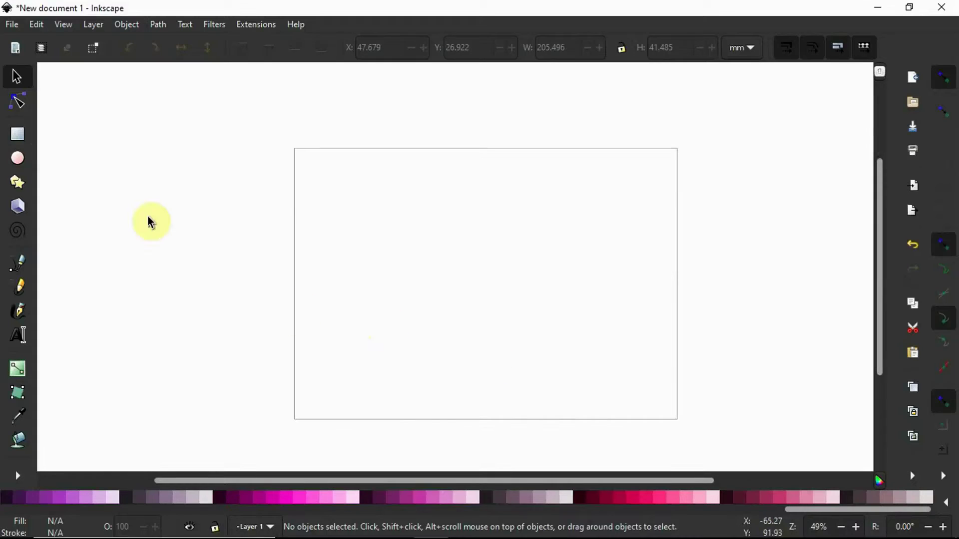
Step: Draw a dark rectangle about 200 mm wide in the middle of the page
left_click(18, 134)
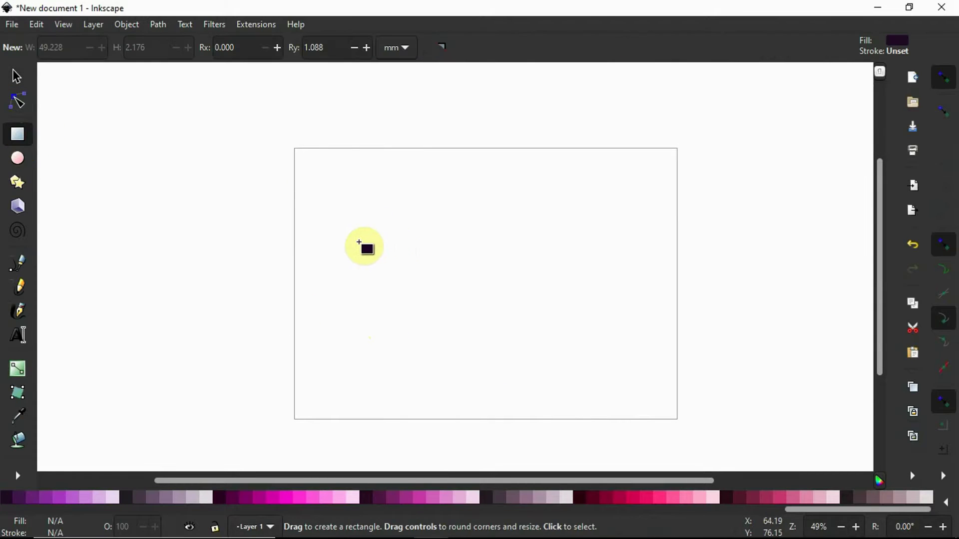
left_click_drag(345, 224, 580, 348)
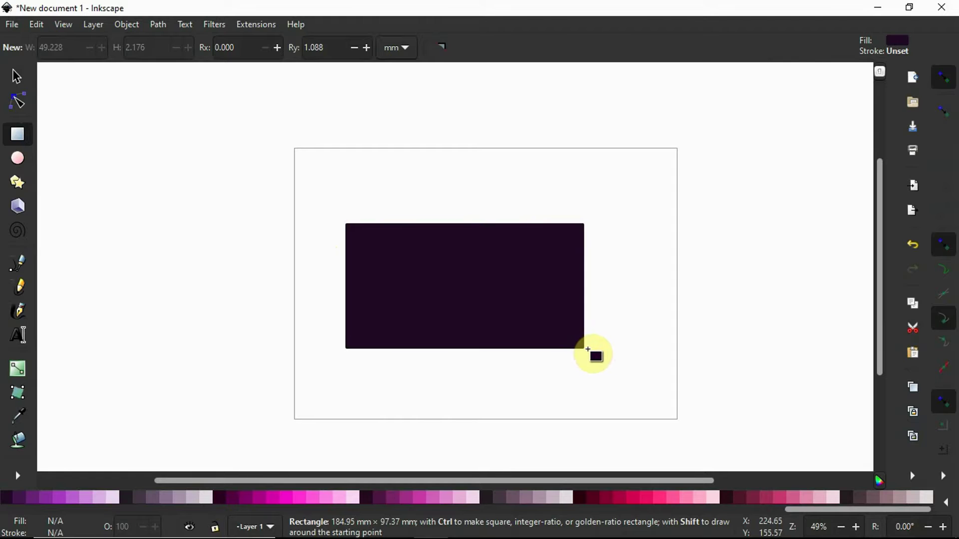
left_click_drag(587, 350, 604, 349)
Step: Round the rectangle's corners fully so its ends become semicircles, forming a pill
left_click(16, 77)
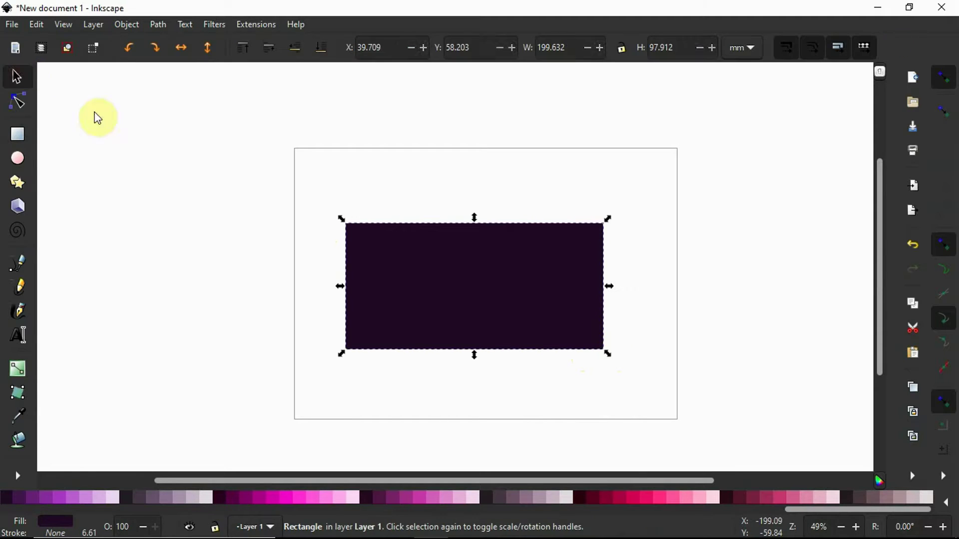
key("r")
left_click_drag(603, 225, 601, 345)
left_click(17, 77)
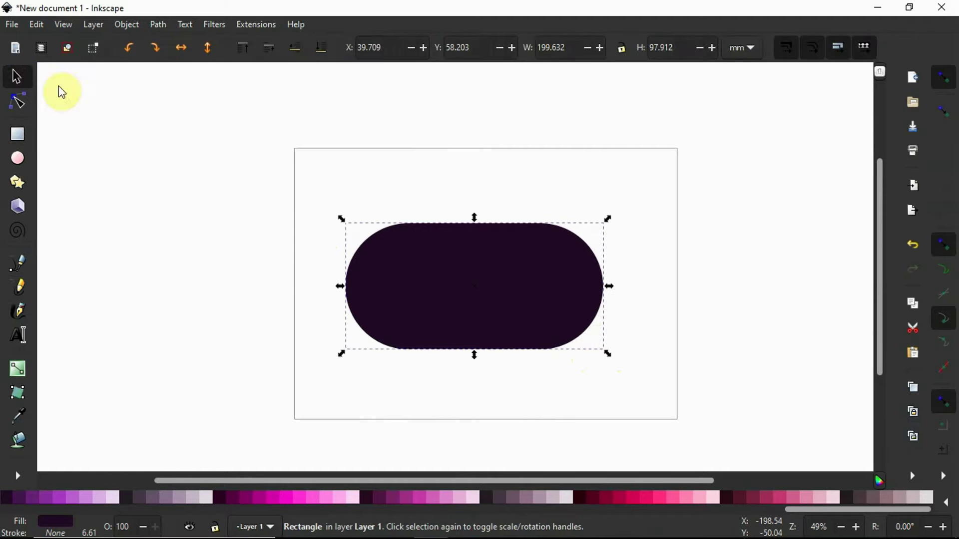
left_click(204, 137)
left_click(402, 261)
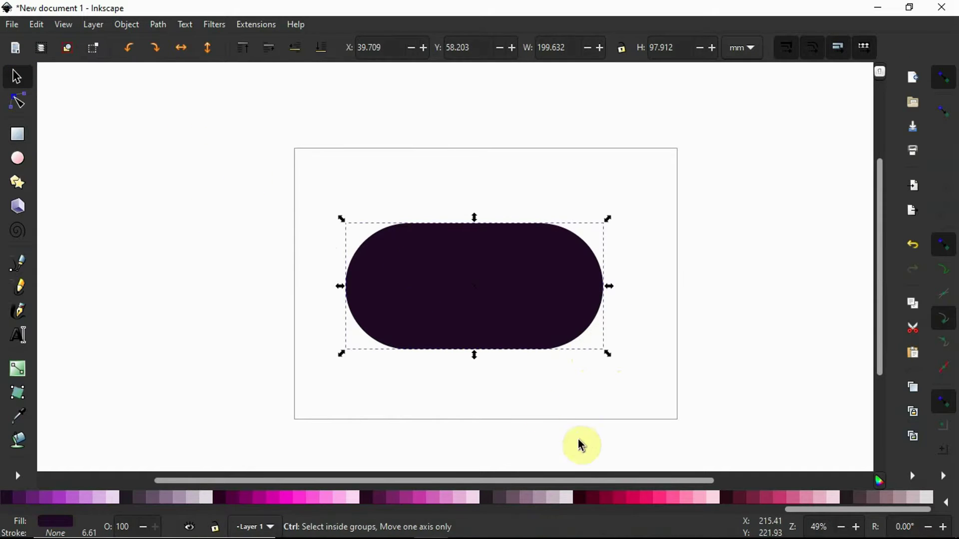
Step: Fill the pill copy light pinkish grey and shrink it slightly from the bottom
left_click(562, 497)
scroll(476, 352, "up", 4, "ctrl")
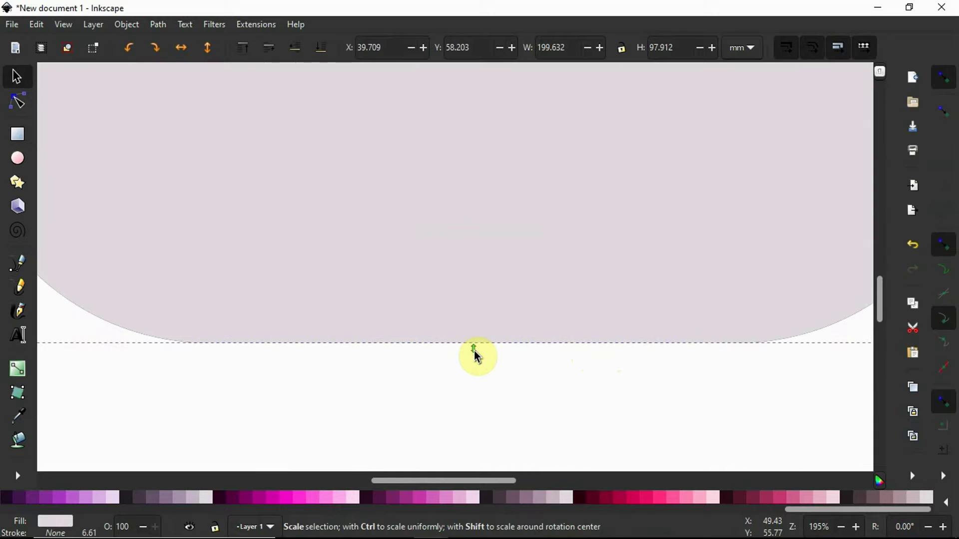
left_click_drag(474, 355, 474, 335)
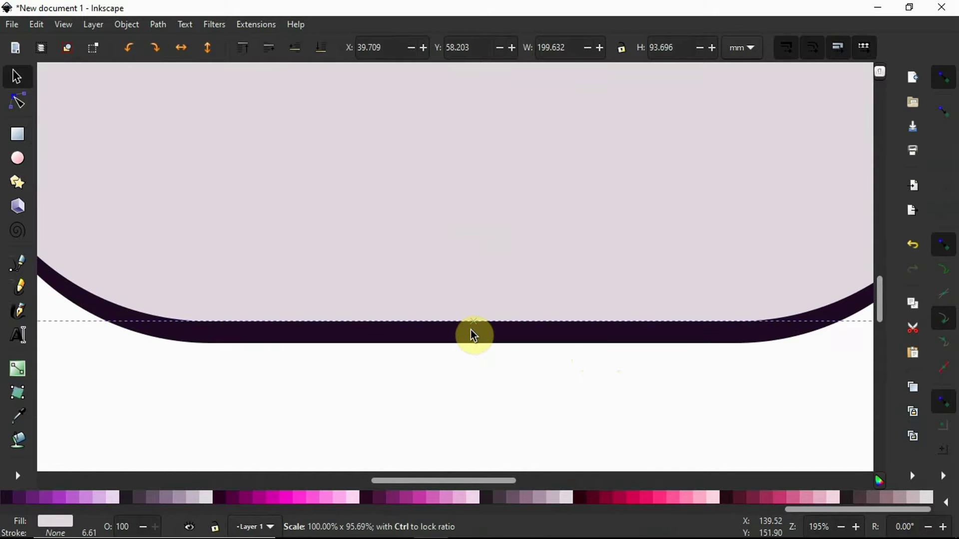
scroll(467, 312, "down", 1, "ctrl")
scroll(467, 311, "down", 2, "ctrl")
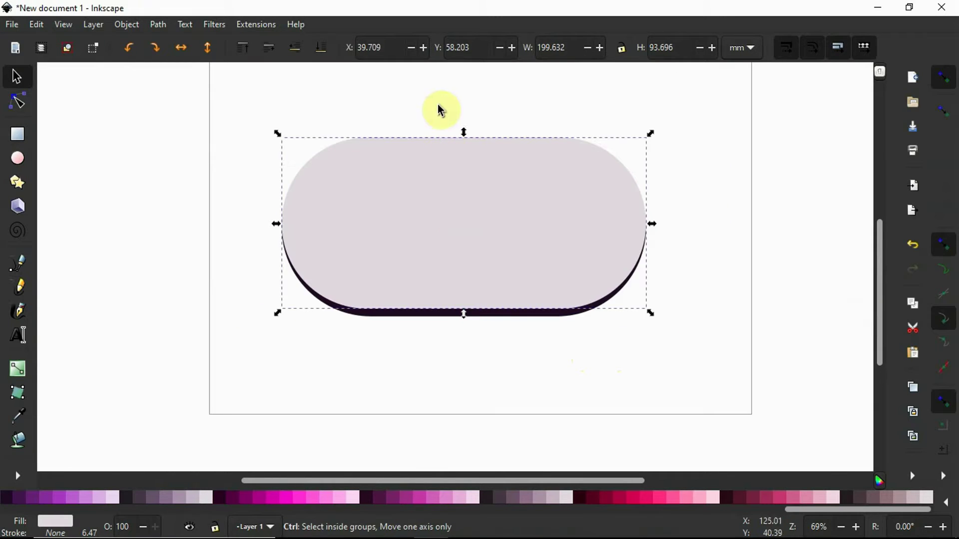
scroll(440, 109, "up", 3, "ctrl")
Step: Shrink the light pill further from the top and left, offset inside the dark pill
key("Escape")
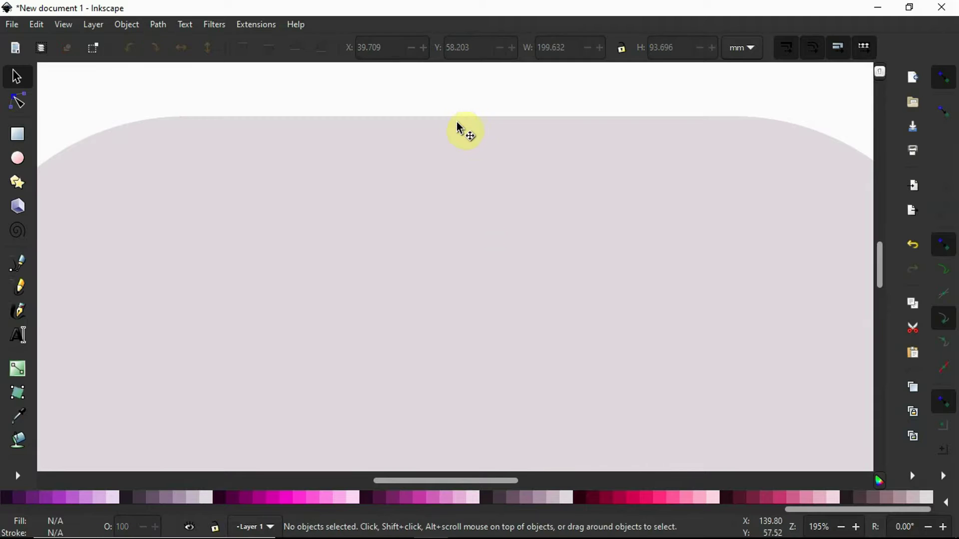
left_click(456, 121)
left_click_drag(456, 124, 457, 157)
scroll(482, 202, "down", 3, "ctrl")
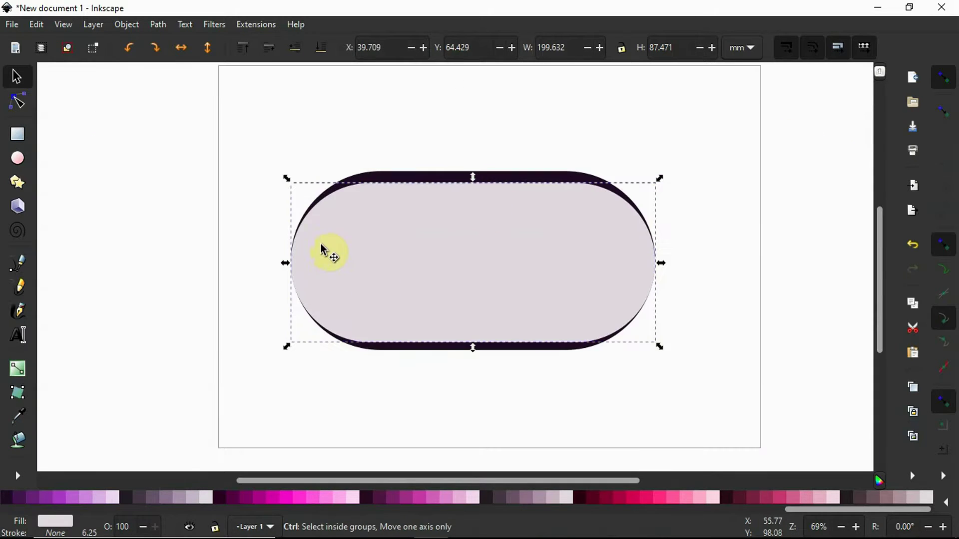
scroll(322, 250, "up", 2, "ctrl")
mouse_move(288, 244)
left_mouse_down()
mouse_move(316, 245)
mouse_move(300, 239)
left_mouse_up()
scroll(298, 240, "down", 1, "ctrl")
mouse_move(554, 121)
left_mouse_down()
mouse_move(550, 134)
mouse_move(568, 136)
left_mouse_up()
scroll(565, 135, "up", 2, "ctrl")
scroll(344, 207, "down", 2, "ctrl")
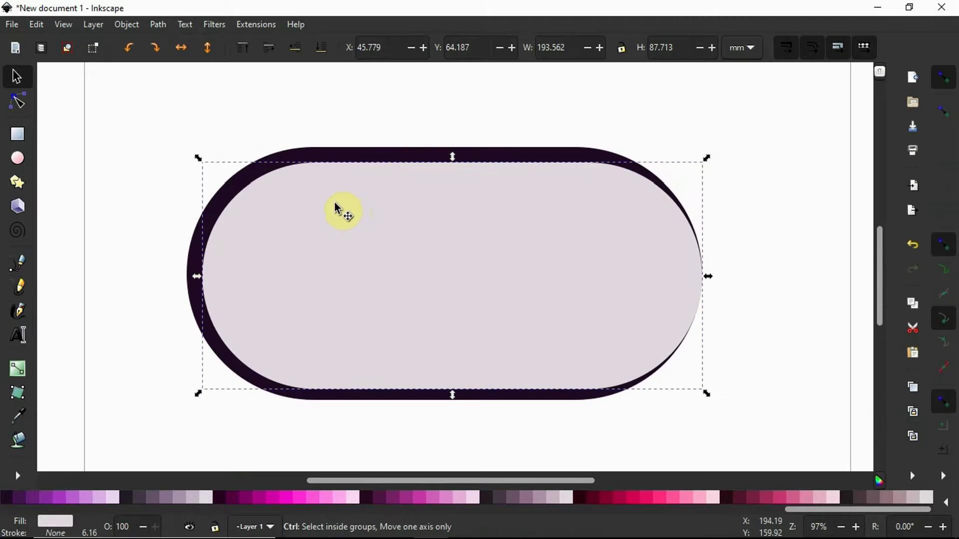
Step: Subtract the light pill from the dark one with Path > Difference
left_click(759, 283)
left_click(527, 246)
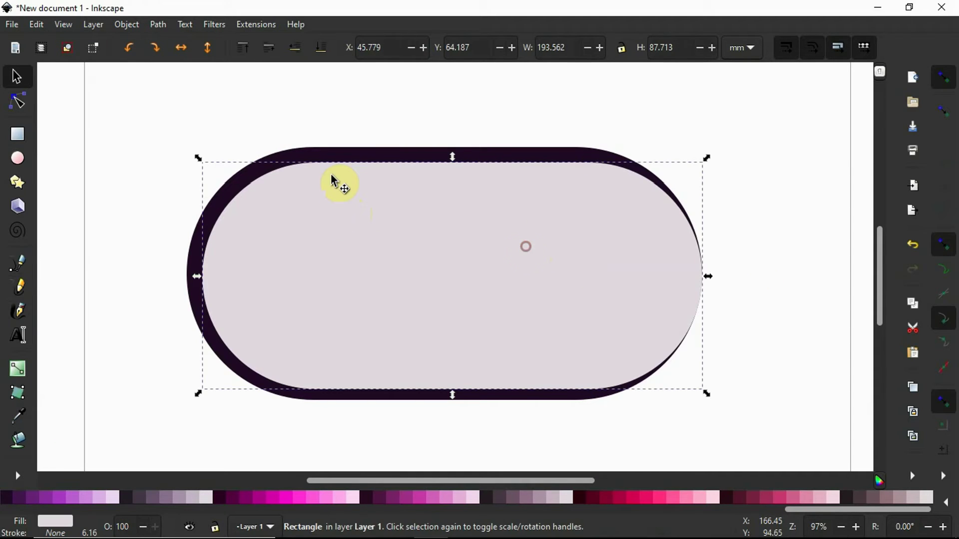
left_click(285, 155, "shift")
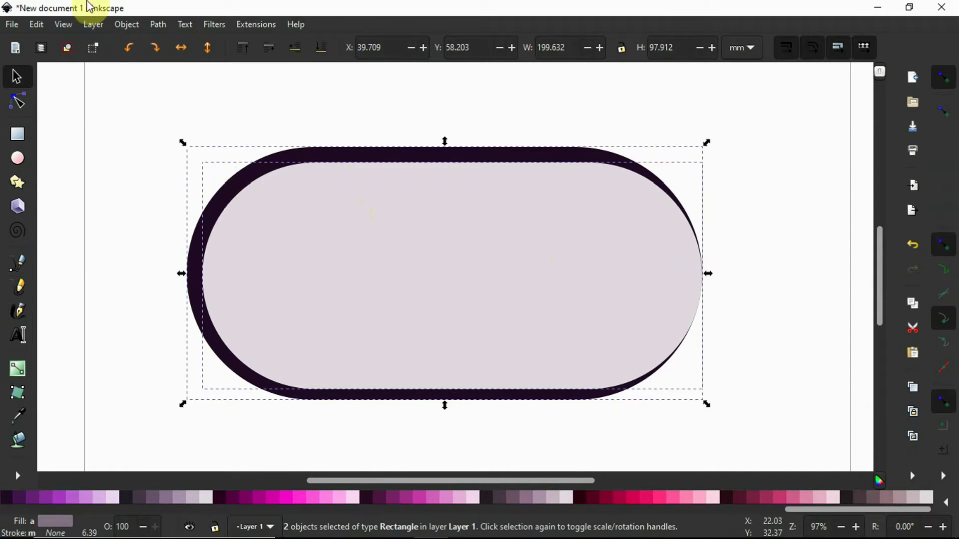
left_click(156, 24)
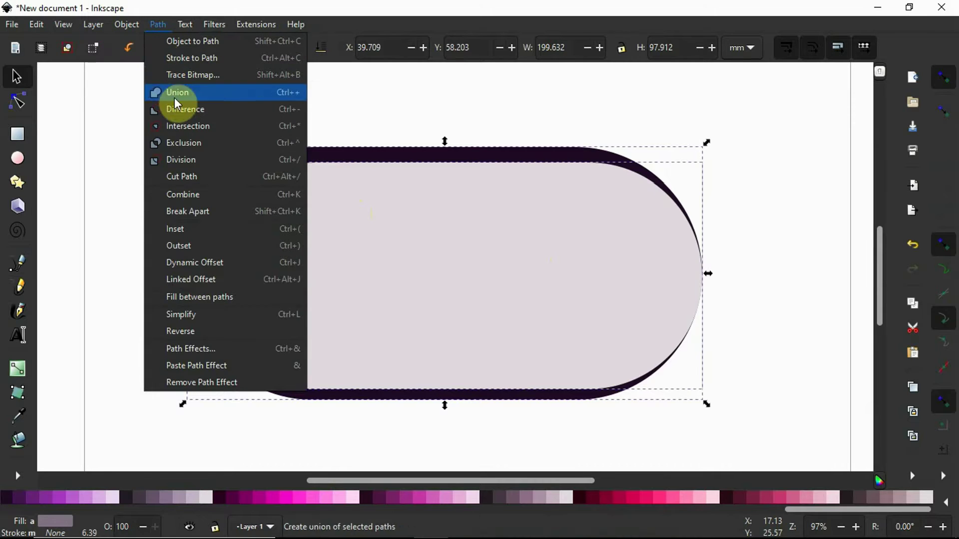
left_click(184, 110)
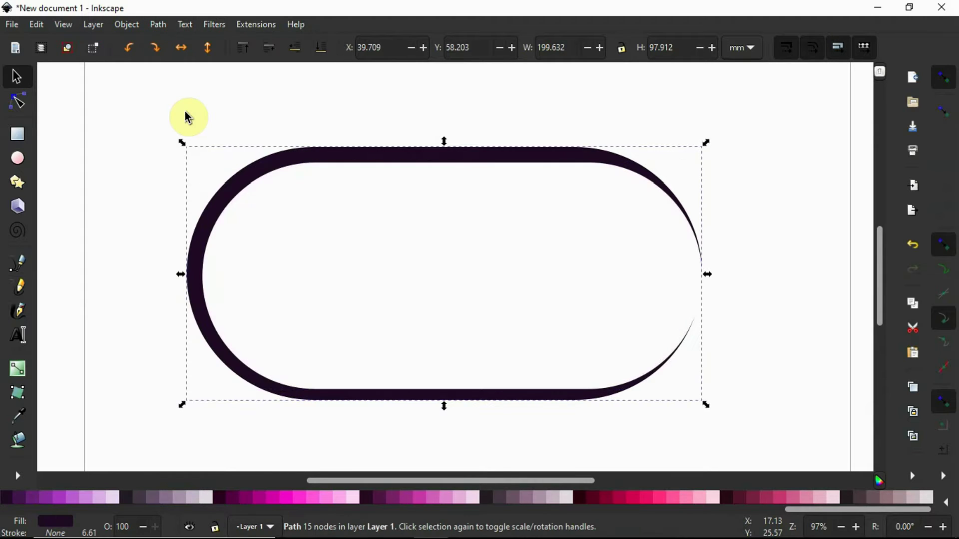
left_click(806, 274)
Step: Draw a square-cornered rectangle over the ring's right side
left_click(19, 135)
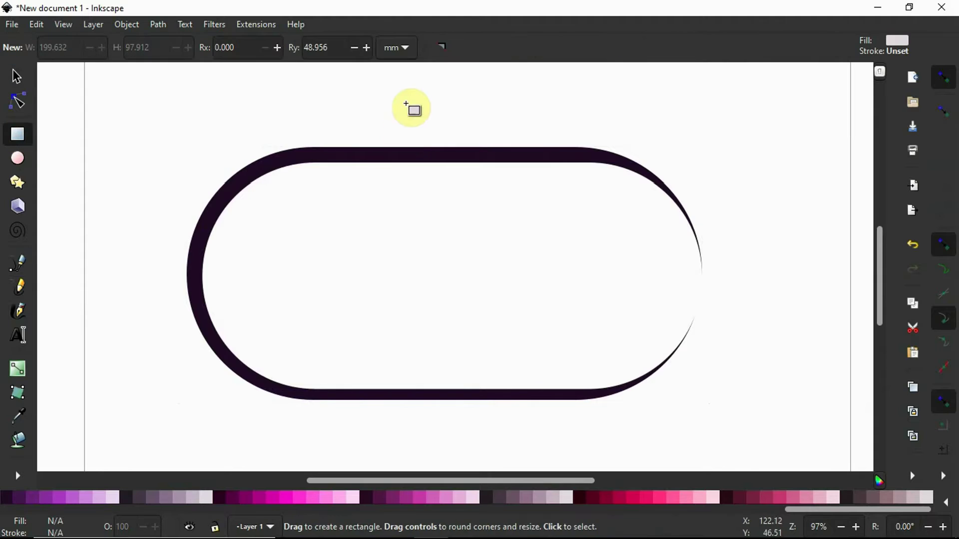
left_click_drag(422, 99, 742, 428)
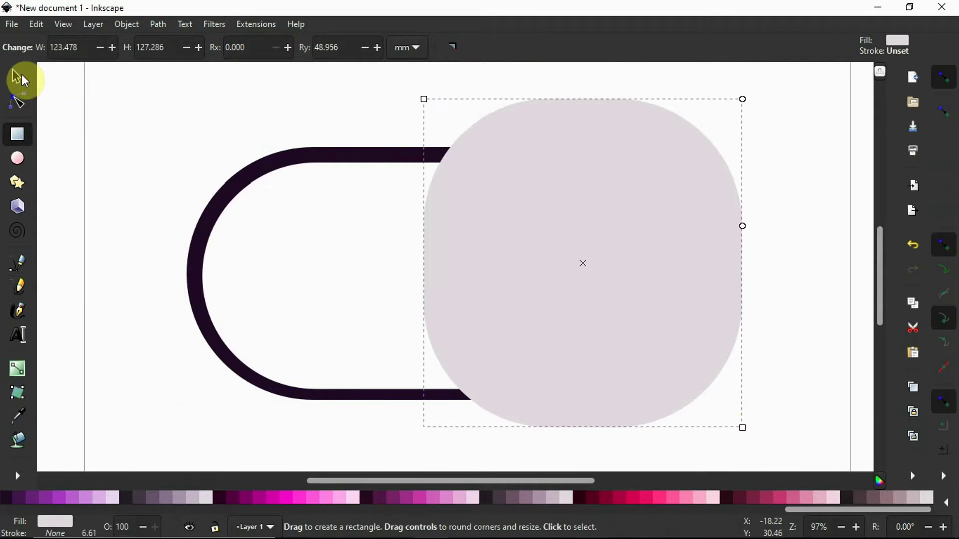
left_click(16, 76)
left_click(631, 174)
key("r")
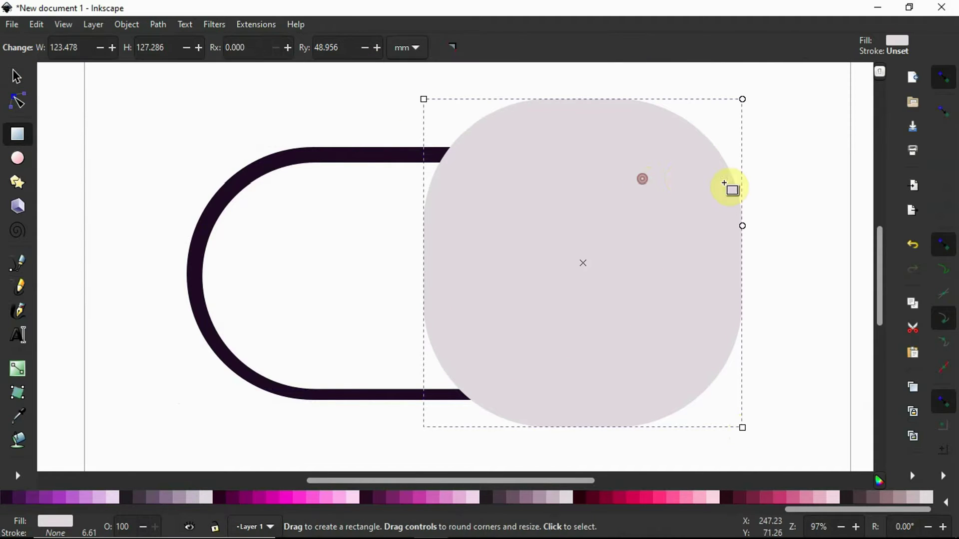
left_click_drag(742, 227, 674, 57)
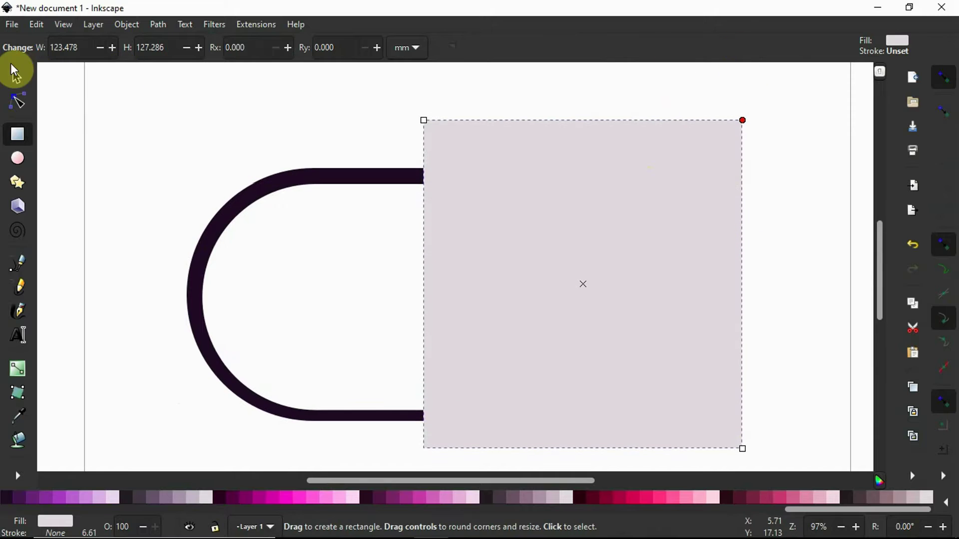
Step: Position the rectangle over the ring's right half and subtract it with Path > Difference
left_click(17, 76)
left_click_drag(737, 249, 599, 242)
left_click(402, 171, "shift")
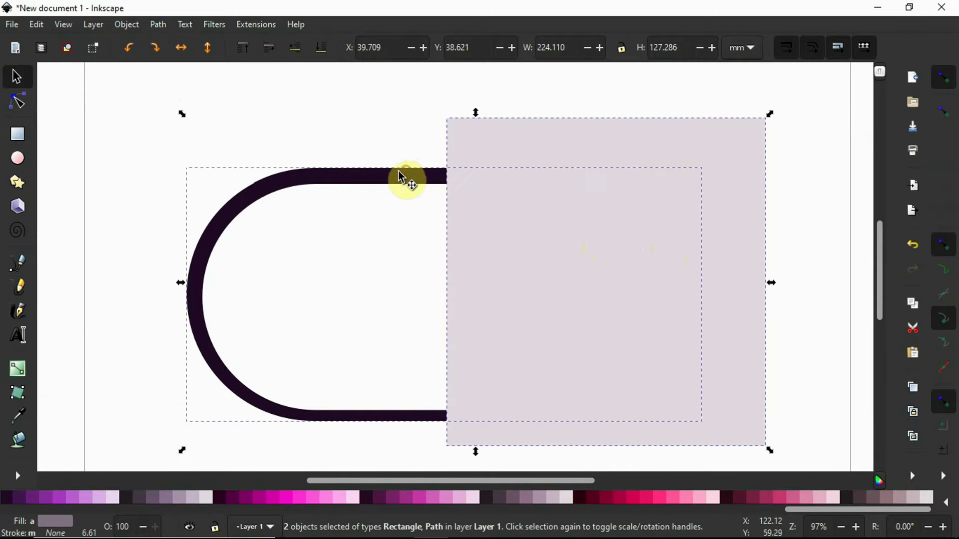
left_click(150, 24)
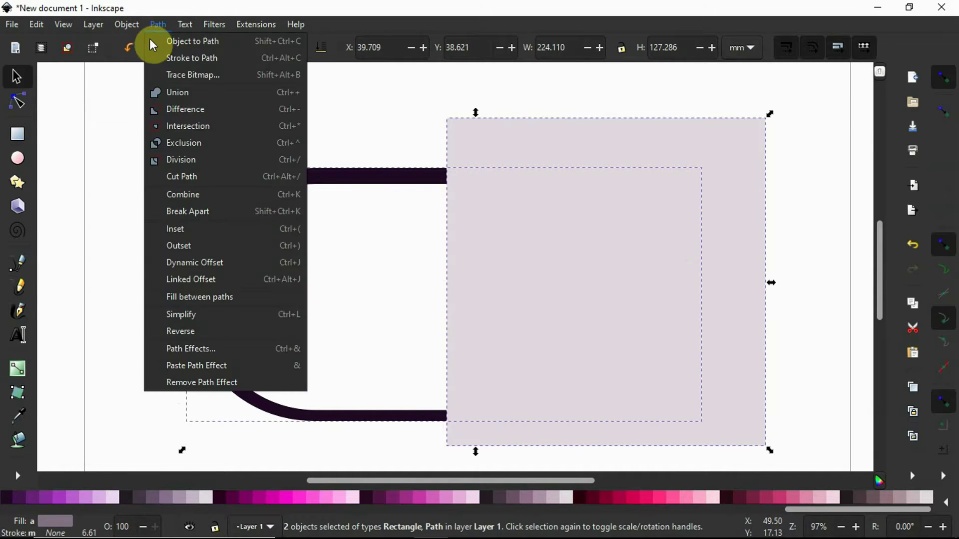
left_click(176, 112)
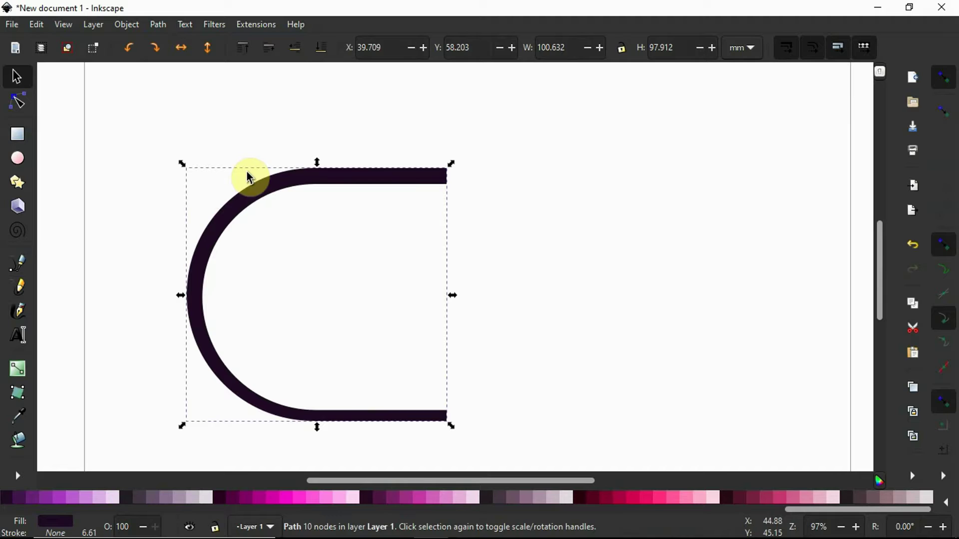
left_click(338, 188)
Step: Scale the C copy down to about 68 × 66 mm to nest inside the outer C
scroll(418, 215, "down", 4)
scroll(381, 206, "up", 2)
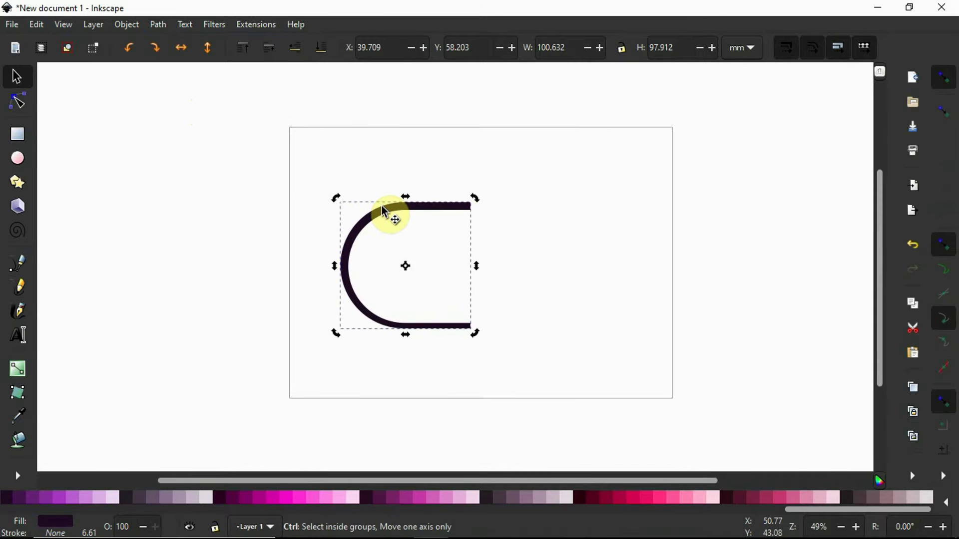
scroll(419, 219, "up", 1)
left_click(620, 286)
left_click(487, 209)
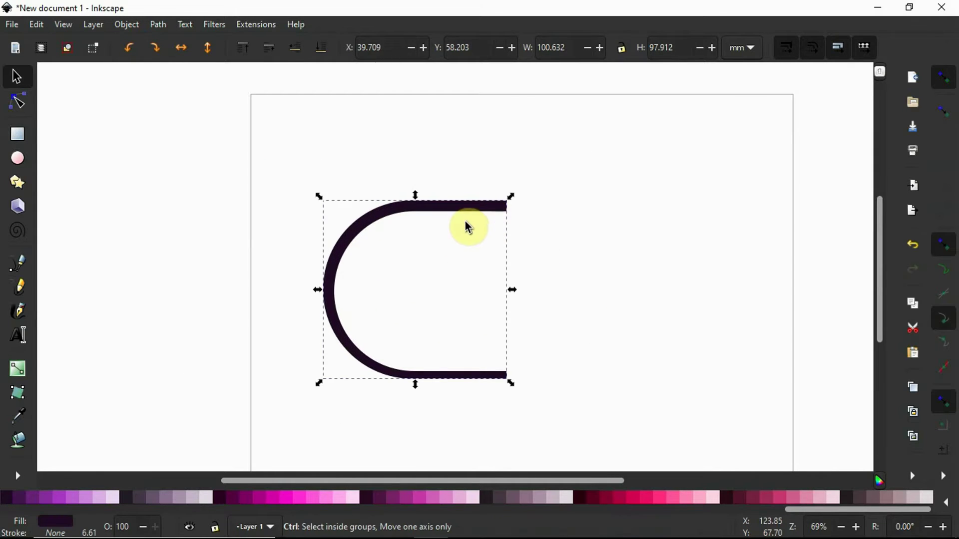
left_click_drag(510, 384, 489, 358)
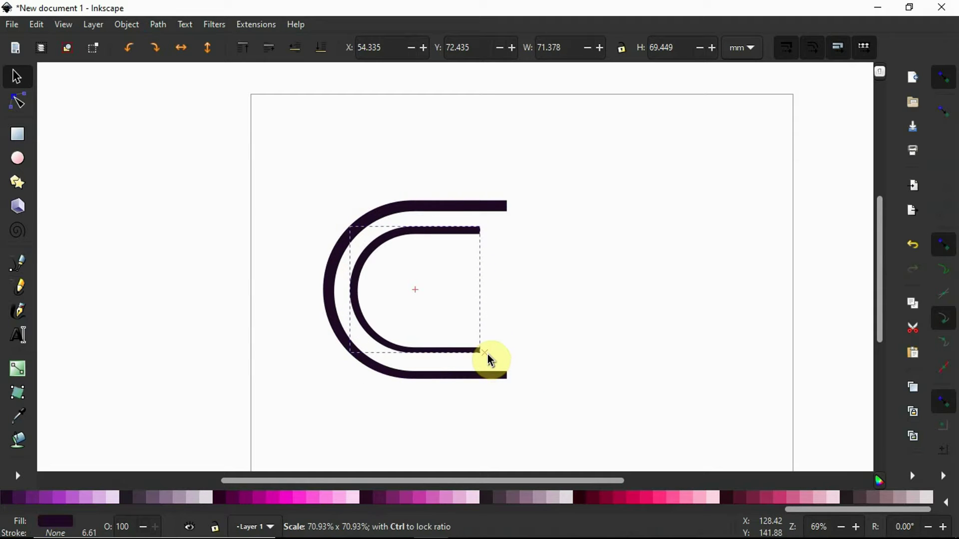
left_click_drag(489, 357, 487, 353)
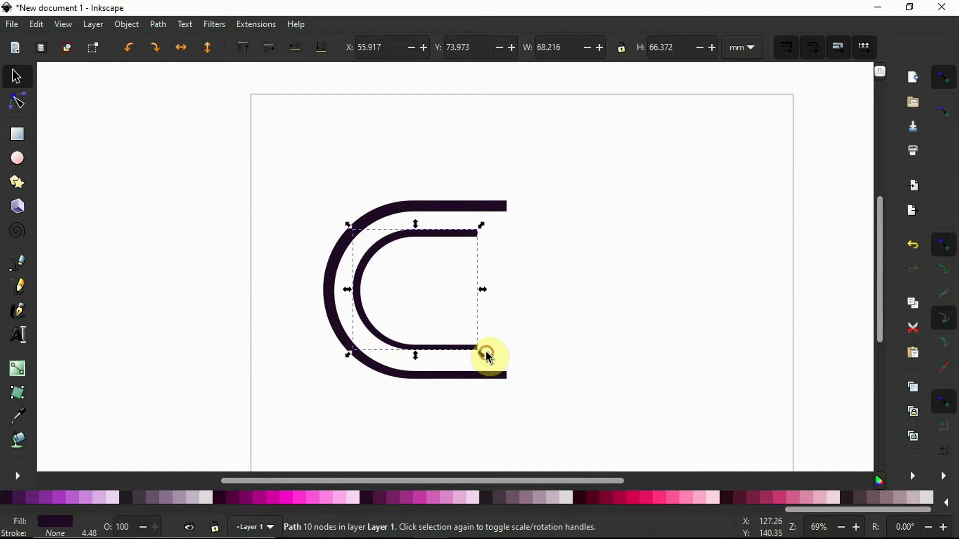
Step: Extend the inner C's arms to the right by moving its right-end nodes
left_click(364, 309)
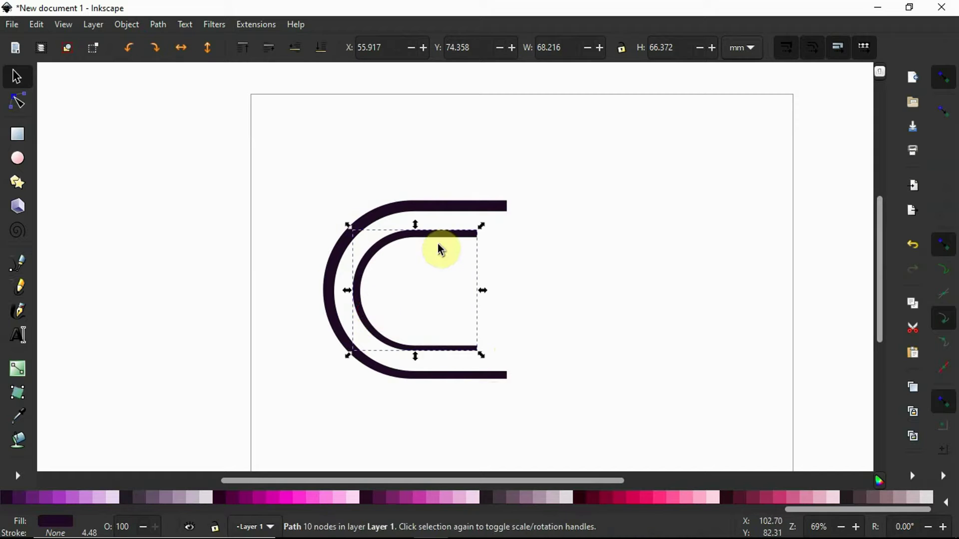
double_click(463, 239)
left_click_drag(503, 364, 456, 214)
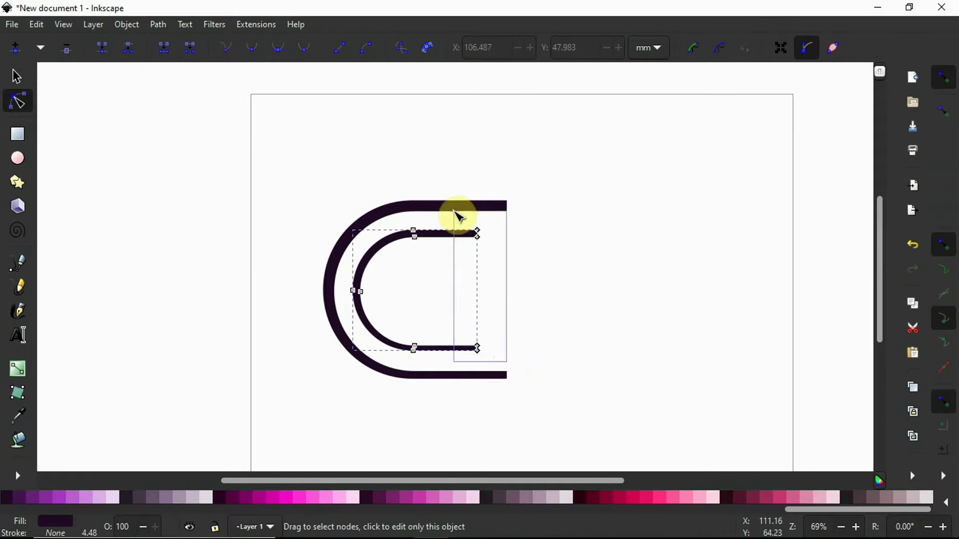
key("shift+Right")
key("shift+Right")
key("shift+Right")
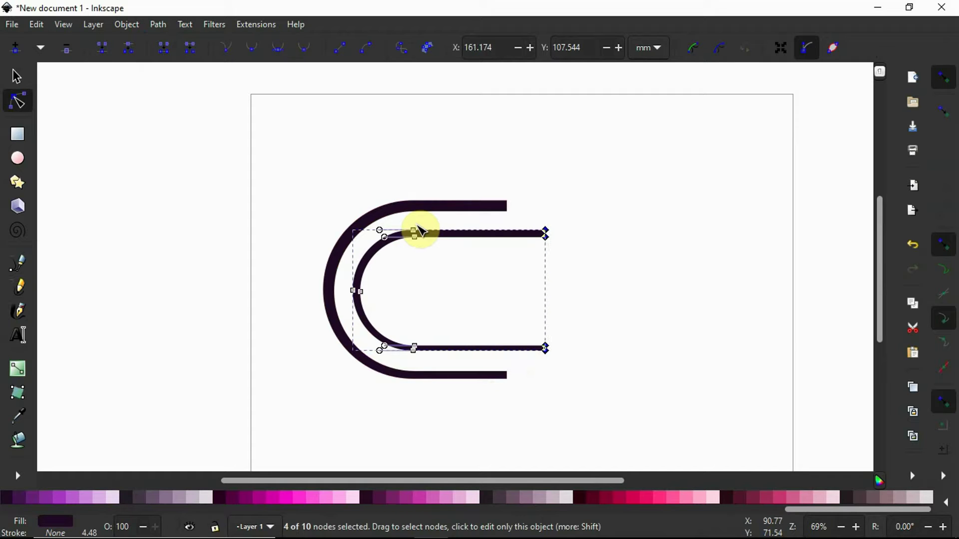
left_click(16, 77)
left_click(193, 107)
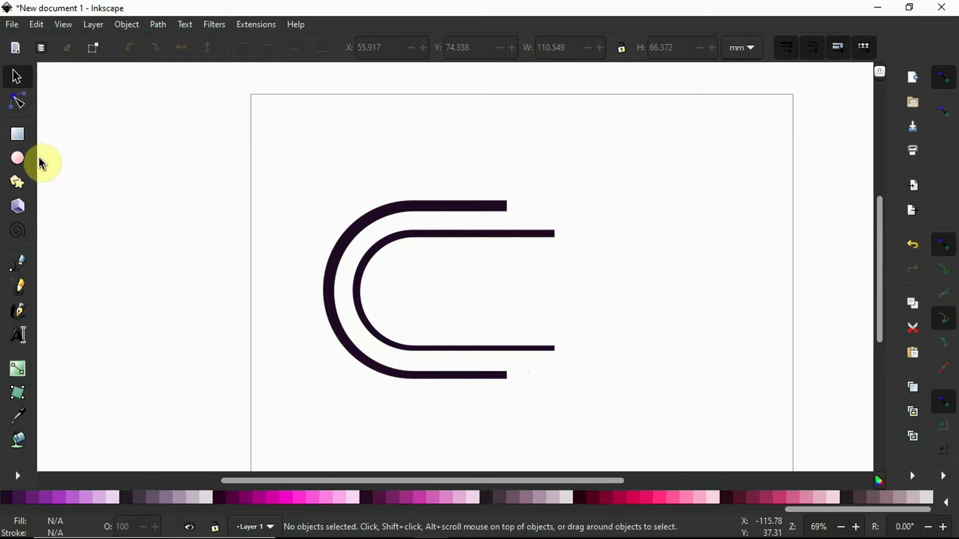
Step: Draw a thin horizontal bar across the middle of the C arcs
left_click(17, 134)
left_click_drag(438, 280, 627, 291)
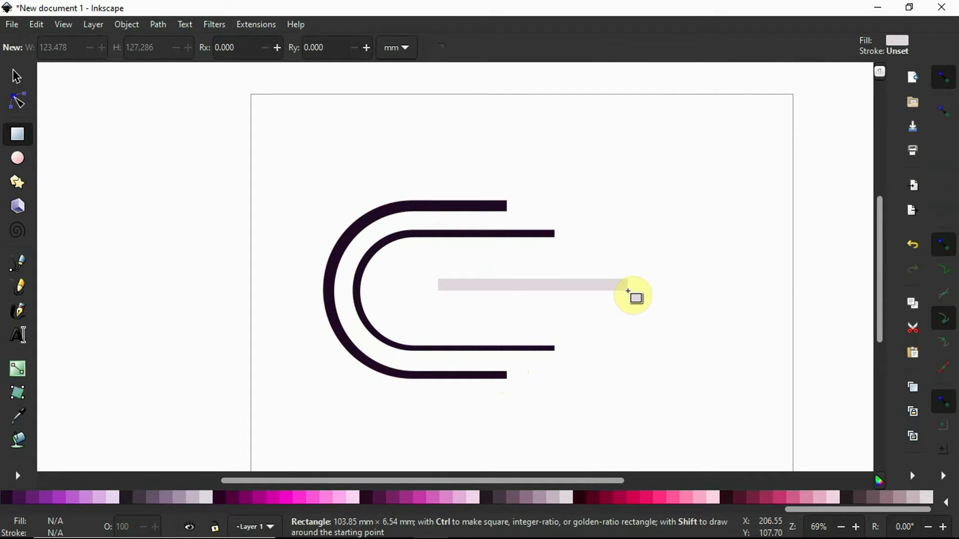
left_click_drag(634, 291, 634, 284)
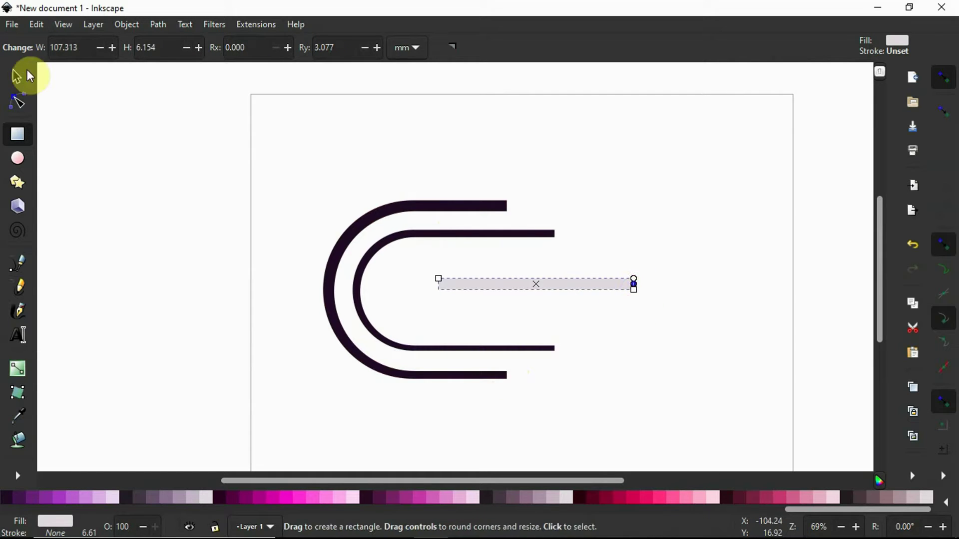
left_click(16, 77)
left_click(103, 194)
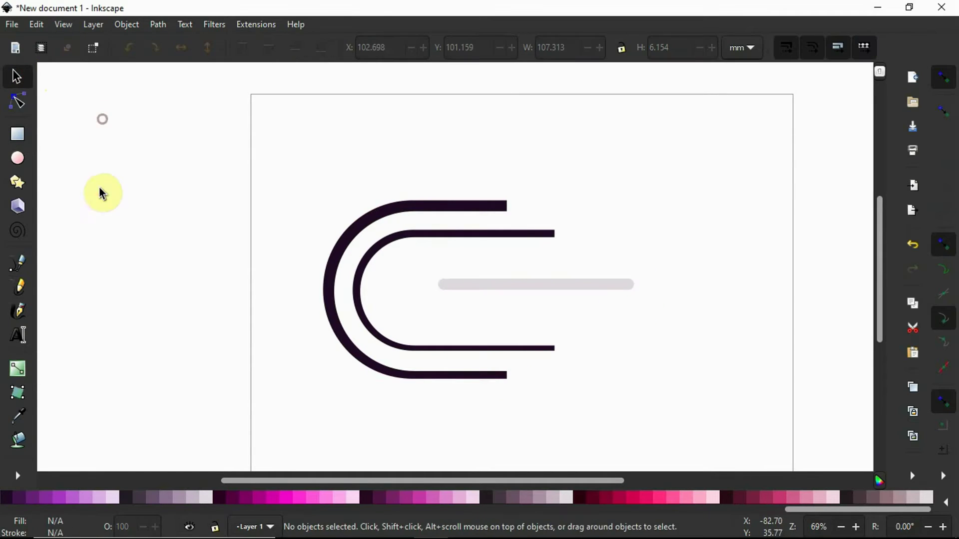
Step: Add a circle at the bar's left end and align the bar and circle together
left_click(18, 158)
mouse_move(407, 267)
left_mouse_down()
mouse_move(448, 309)
mouse_move(406, 291)
left_mouse_up()
left_click(16, 76)
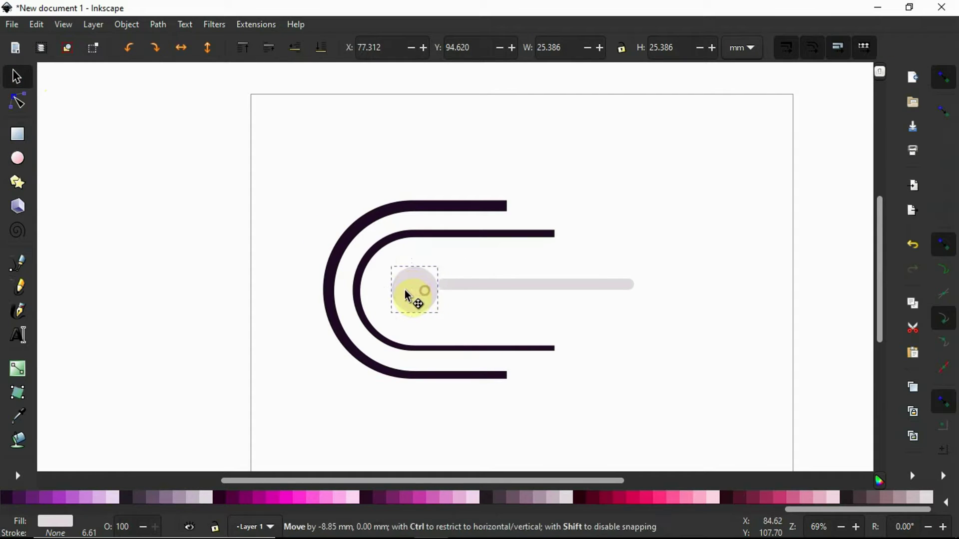
left_click(404, 290)
left_click_drag(499, 285, 486, 289)
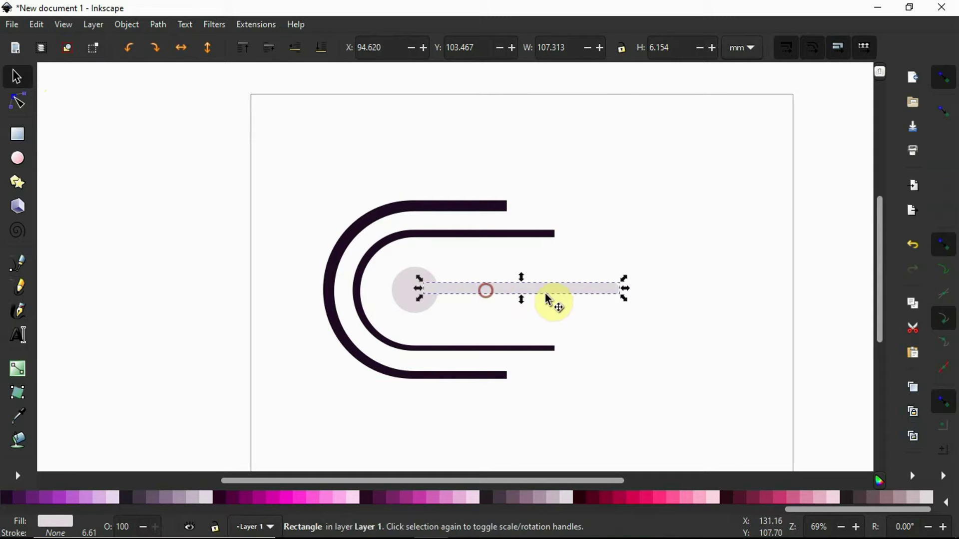
left_click(701, 322)
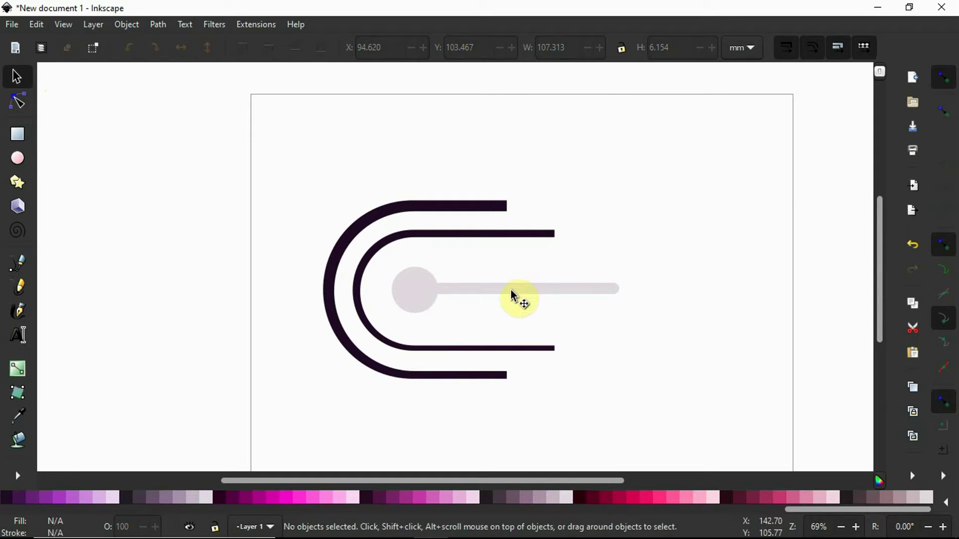
left_click(553, 289)
left_click(404, 287, "shift")
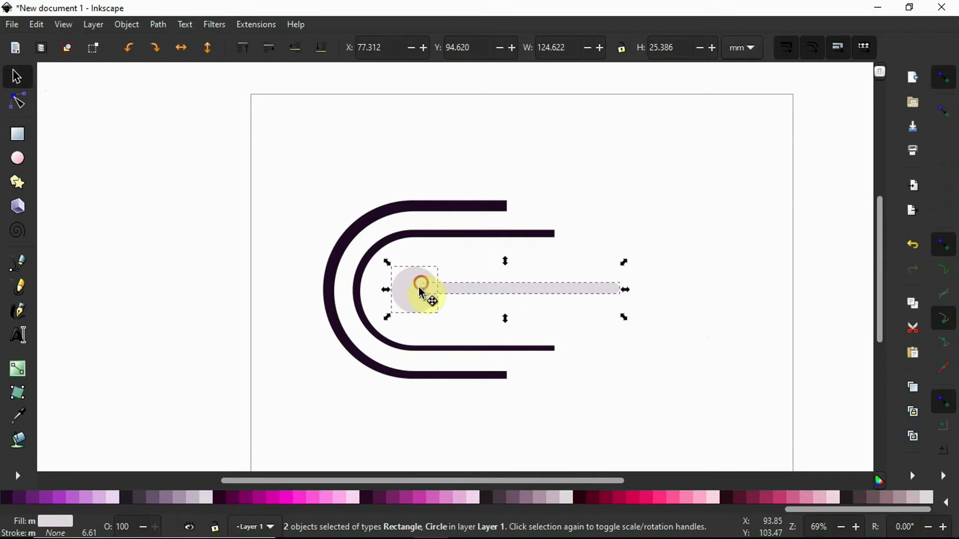
left_click_drag(419, 285, 419, 289)
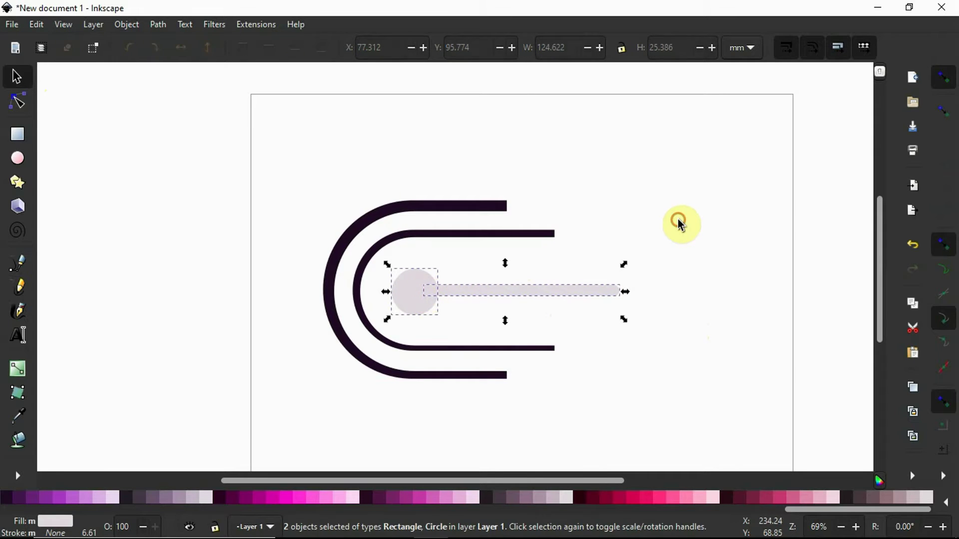
left_click(655, 242)
Step: Fill all four logo shapes bright pink
scroll(655, 240, "down", 3)
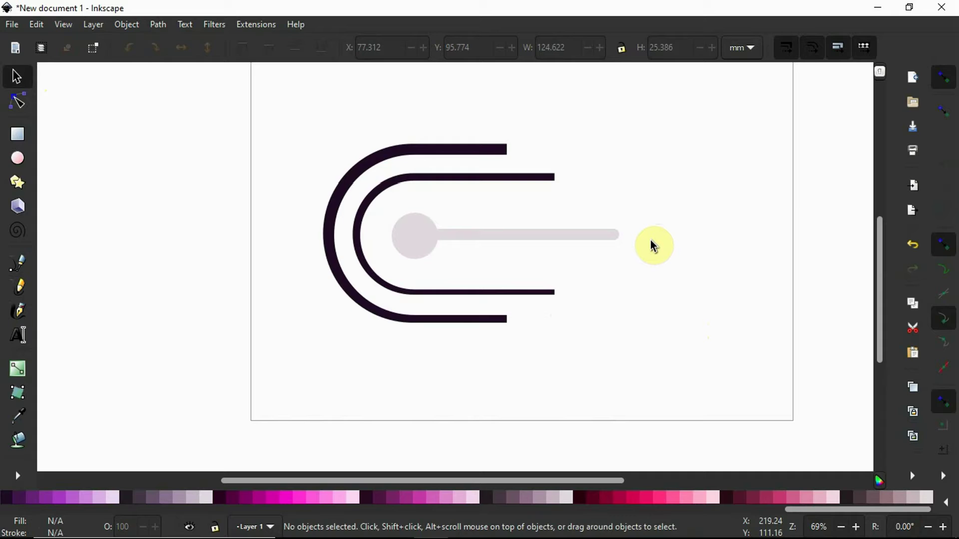
scroll(615, 246, "up", 3)
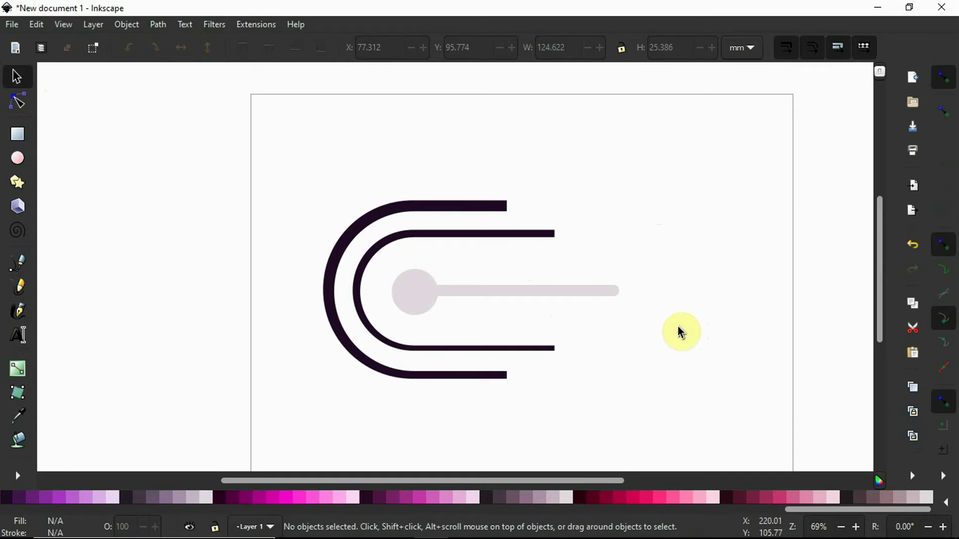
left_click_drag(678, 411, 287, 131)
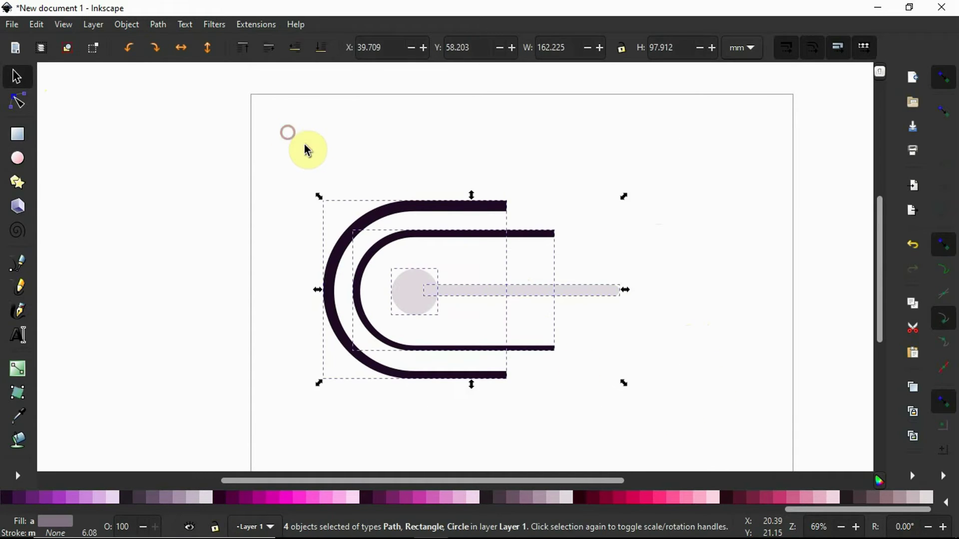
left_click(648, 499)
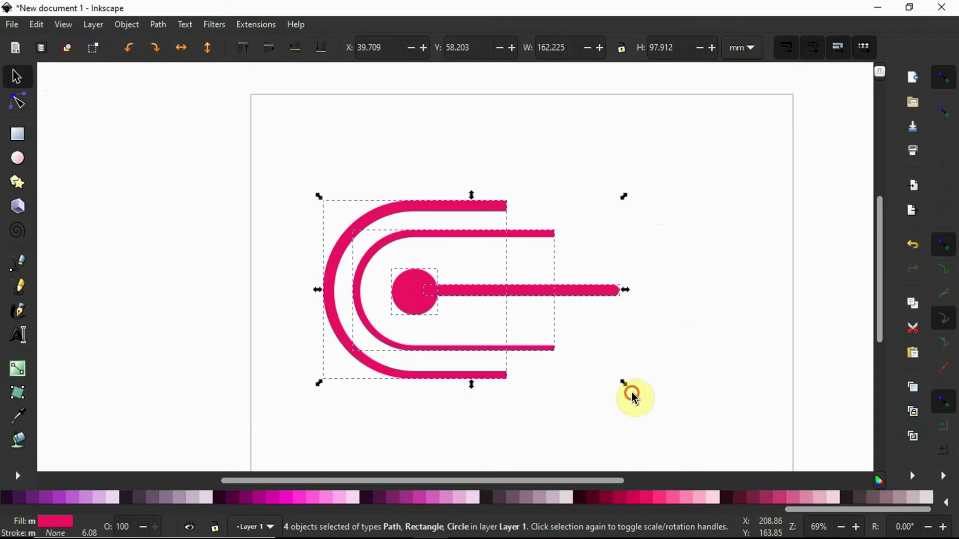
left_click(655, 388)
left_click_drag(683, 412, 298, 163)
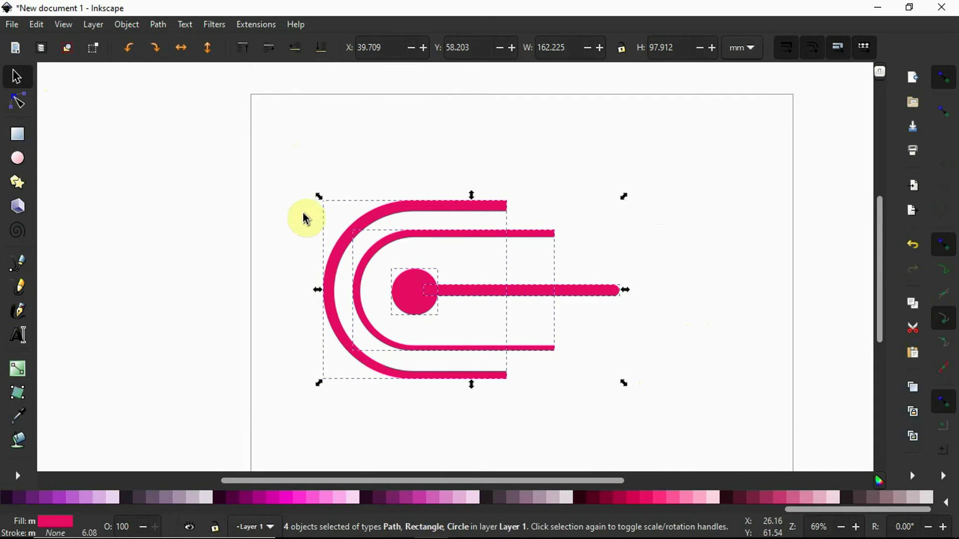
scroll(310, 221, "down", 2, "ctrl")
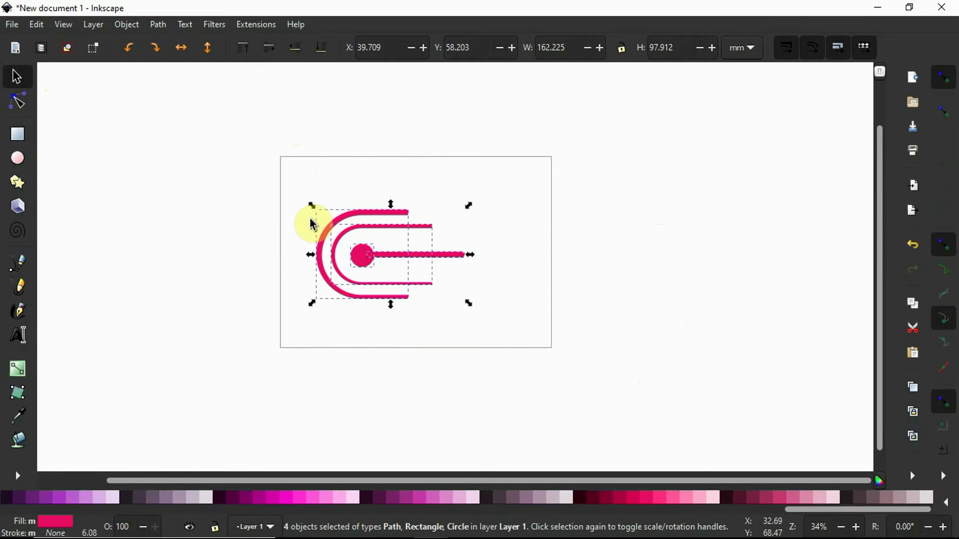
scroll(373, 253, "up", 3, "ctrl")
Step: Place round pink dots at the outer C's lower and upper ends
left_click(637, 325)
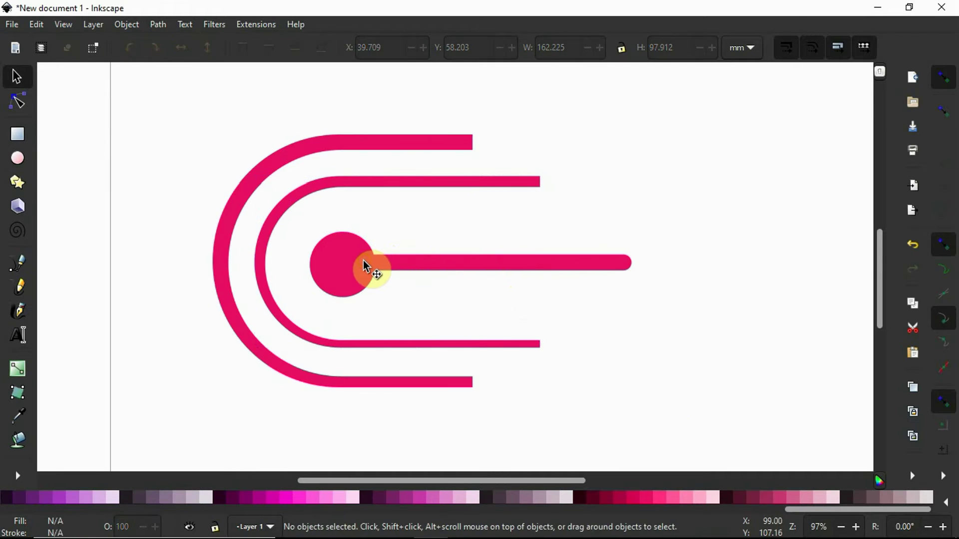
left_click(365, 265)
mouse_move(380, 302)
left_mouse_down()
mouse_move(358, 279)
mouse_move(544, 337)
left_mouse_up()
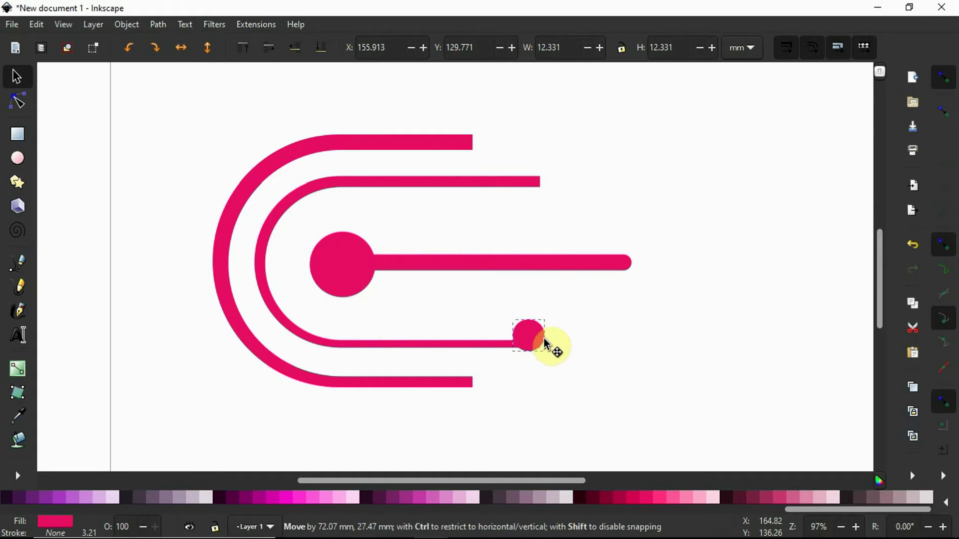
left_click(482, 382)
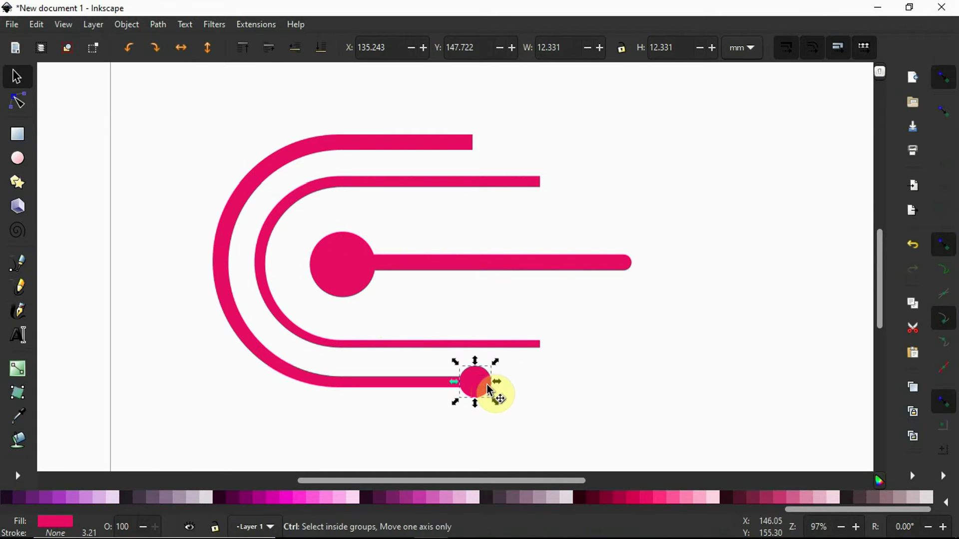
key("ctrl+d")
mouse_move(481, 382)
left_mouse_down()
mouse_move(482, 146)
mouse_move(548, 189)
left_mouse_up()
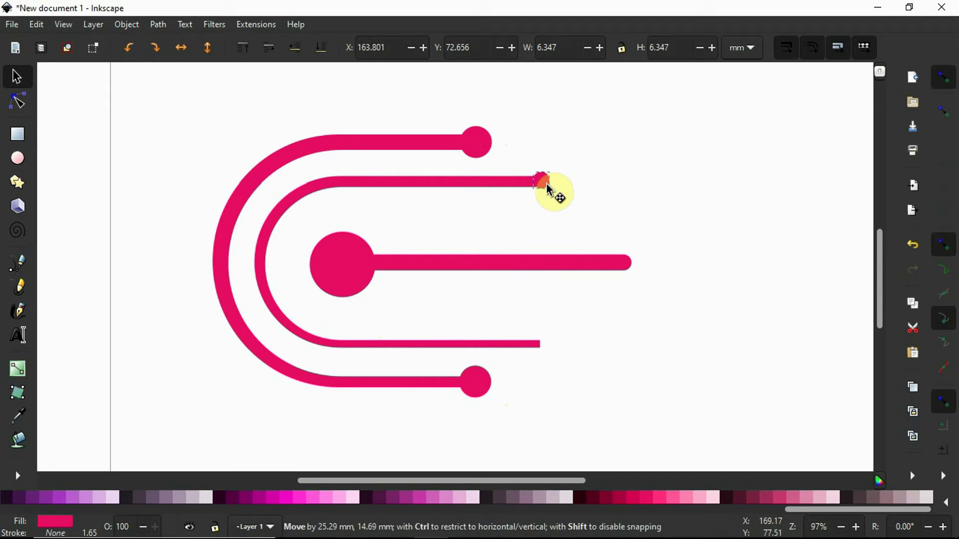
Step: Place smaller dots at the inner C's upper and lower ends, aligned with the arms
left_click_drag(546, 184, 544, 349)
key("ctrl+d")
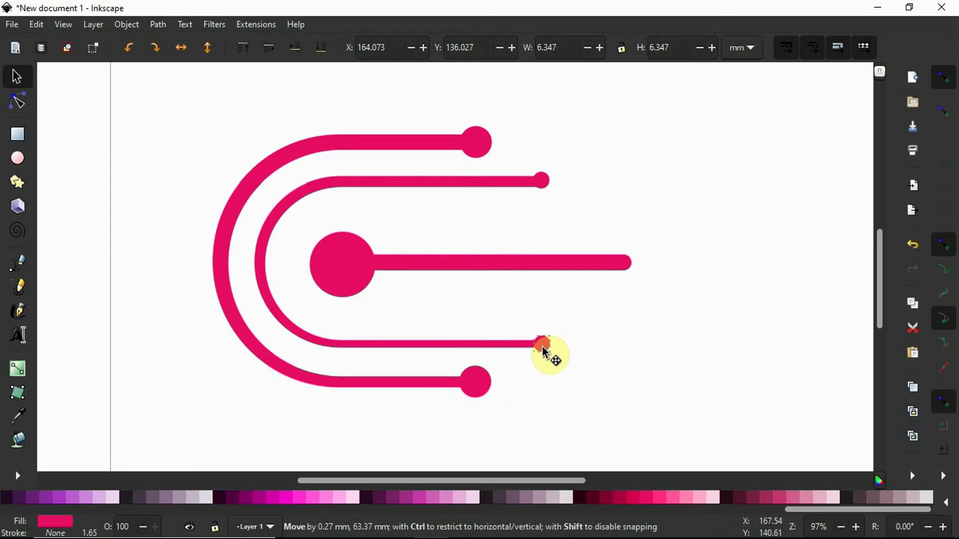
left_click(589, 207)
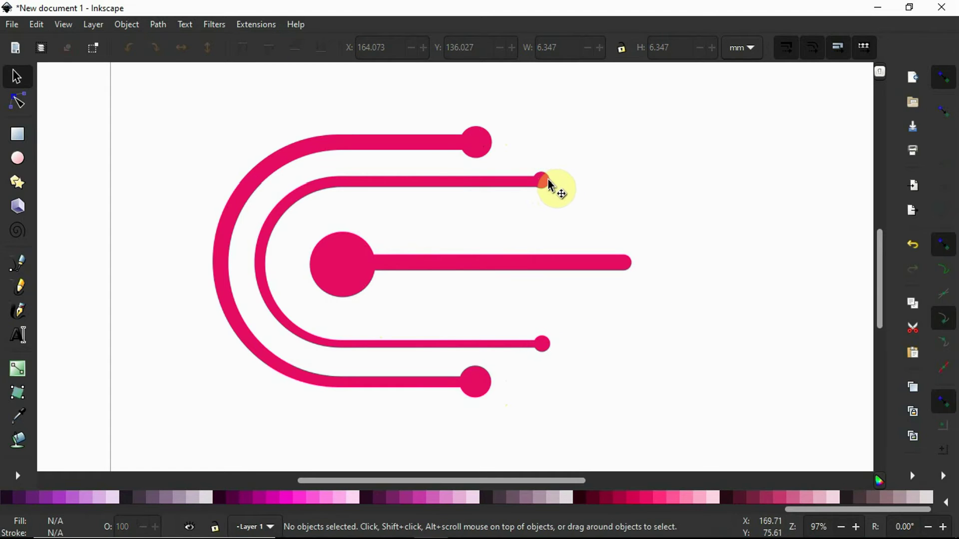
left_click_drag(545, 174, 544, 184)
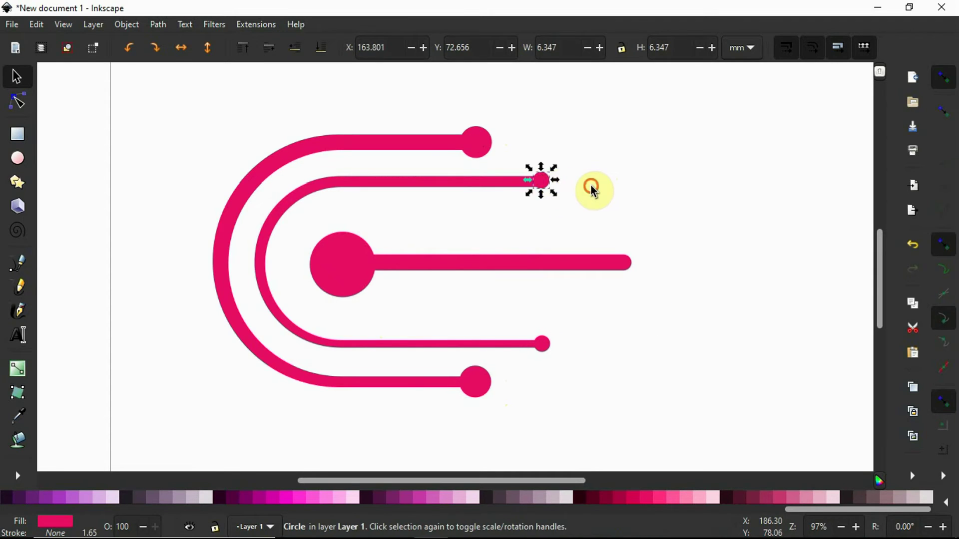
left_click(592, 187)
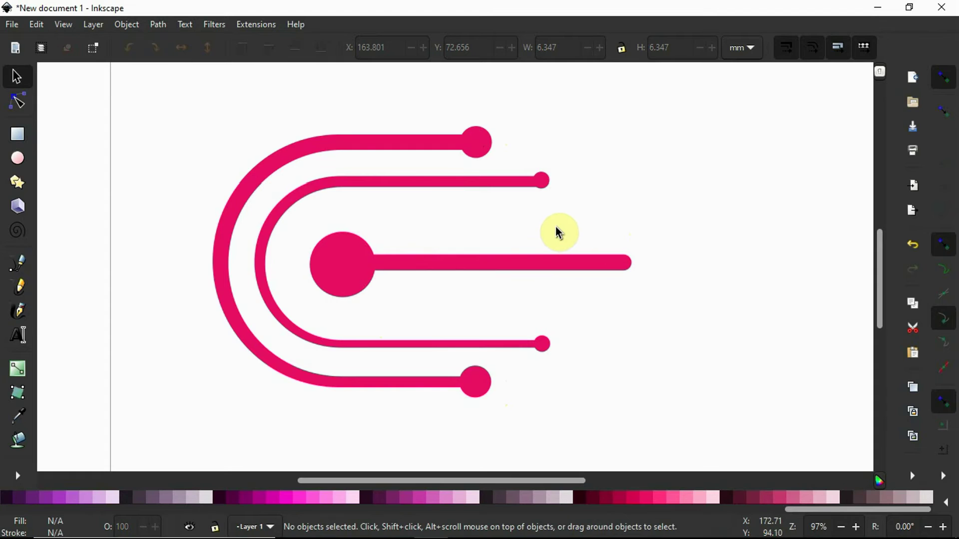
scroll(552, 226, "down", 2, "ctrl")
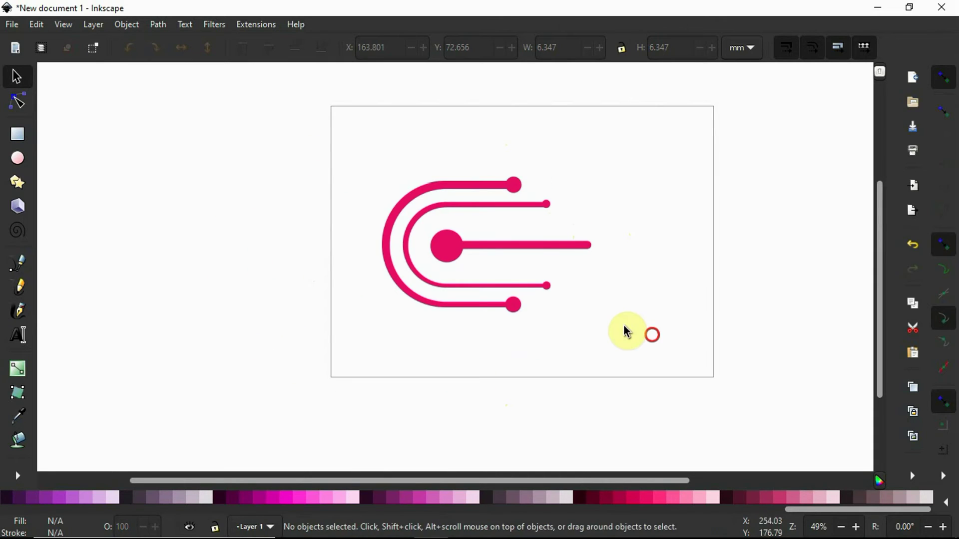
Step: Scale the whole pink logo down to about 83.9 × 54.3 mm and shift it left
left_click_drag(626, 332, 319, 122)
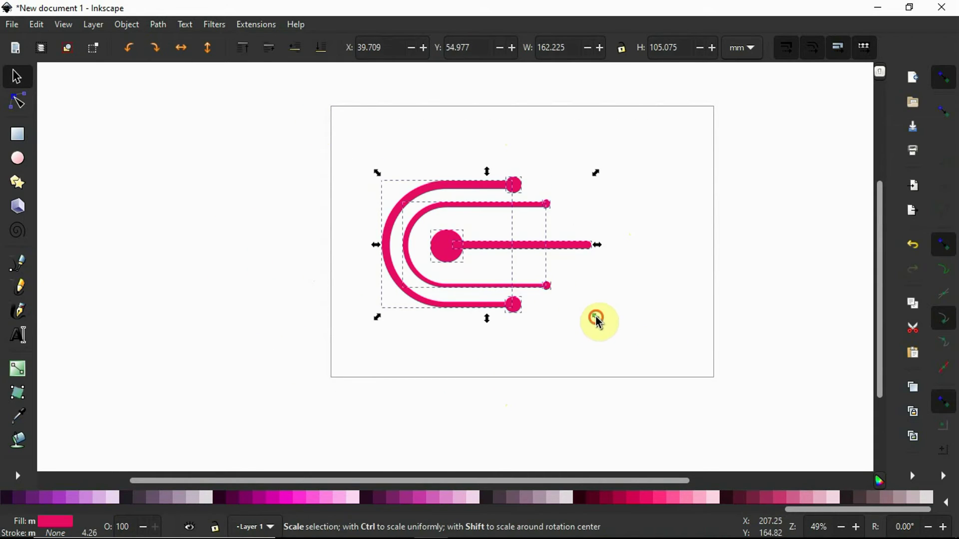
left_click_drag(597, 320, 545, 285)
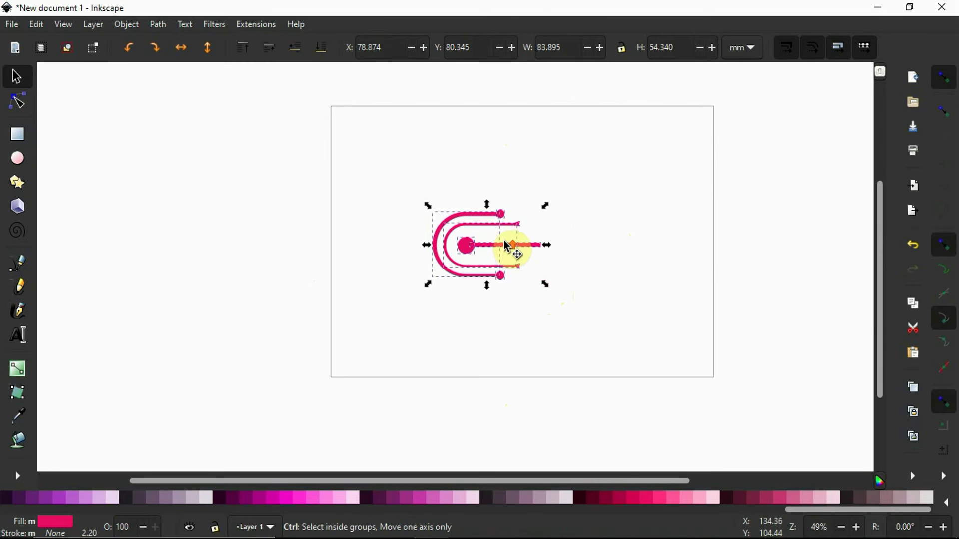
left_click_drag(506, 245, 426, 250)
scroll(506, 245, "up", 3, "ctrl")
scroll(514, 250, "down", 1, "ctrl")
left_click(555, 256)
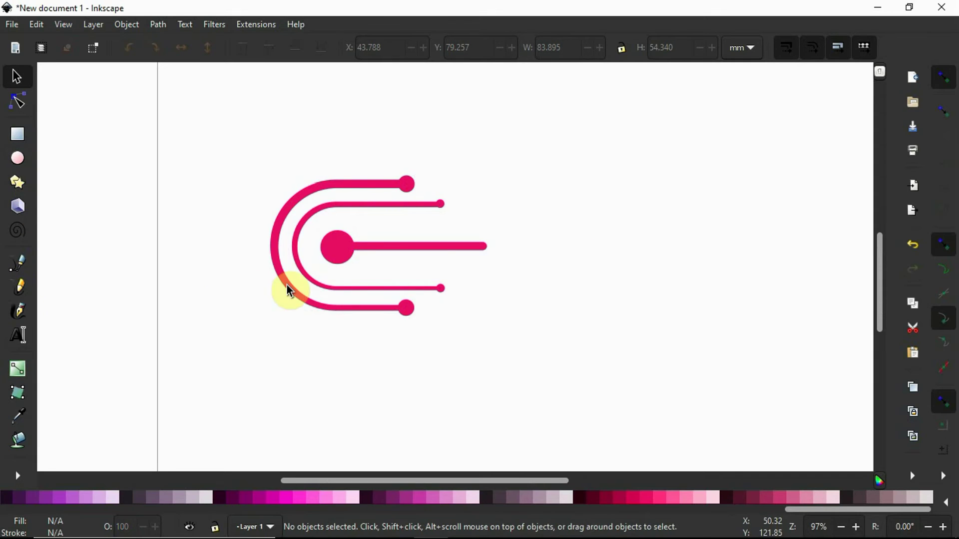
Step: Write 'Webtyx' to the right of the logo in Medium weight
key("t")
left_click(504, 253)
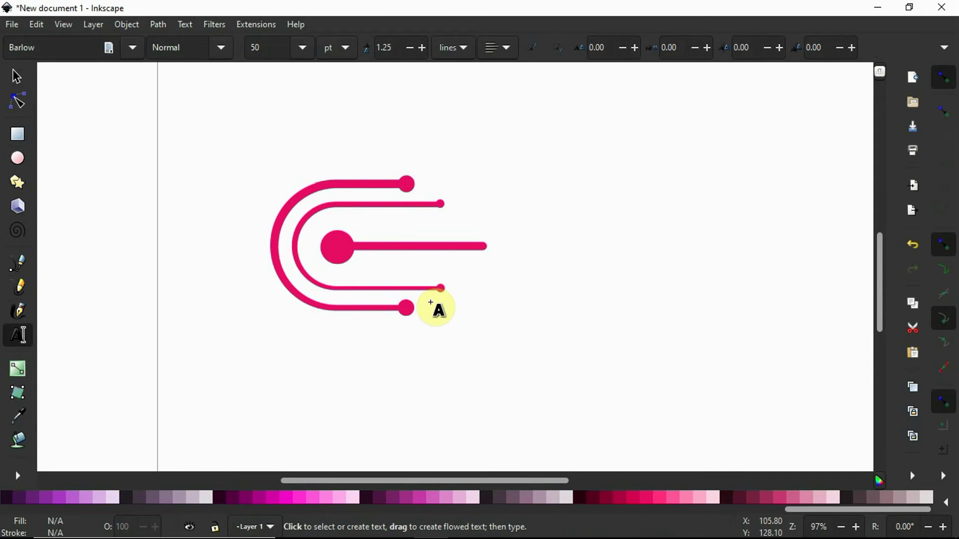
type("Webtyx")
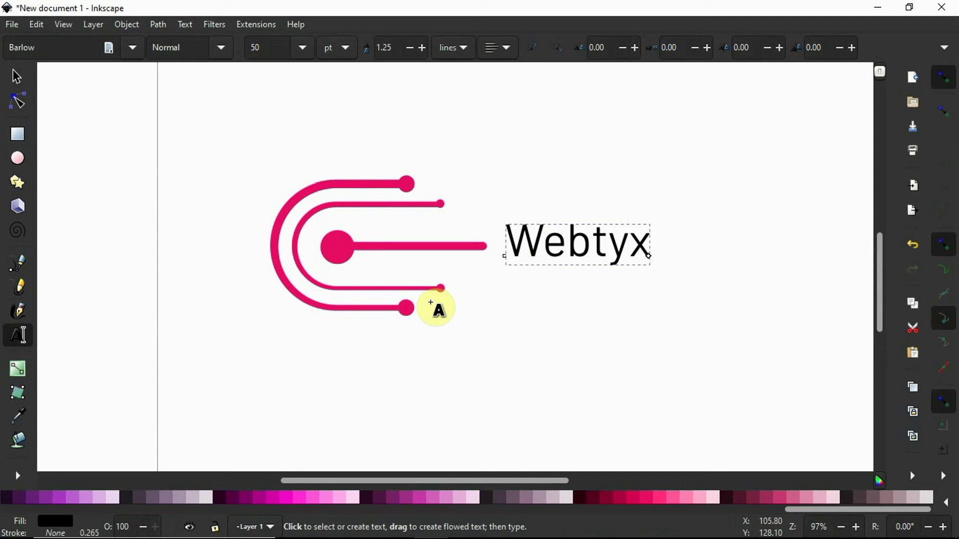
key("ctrl+a")
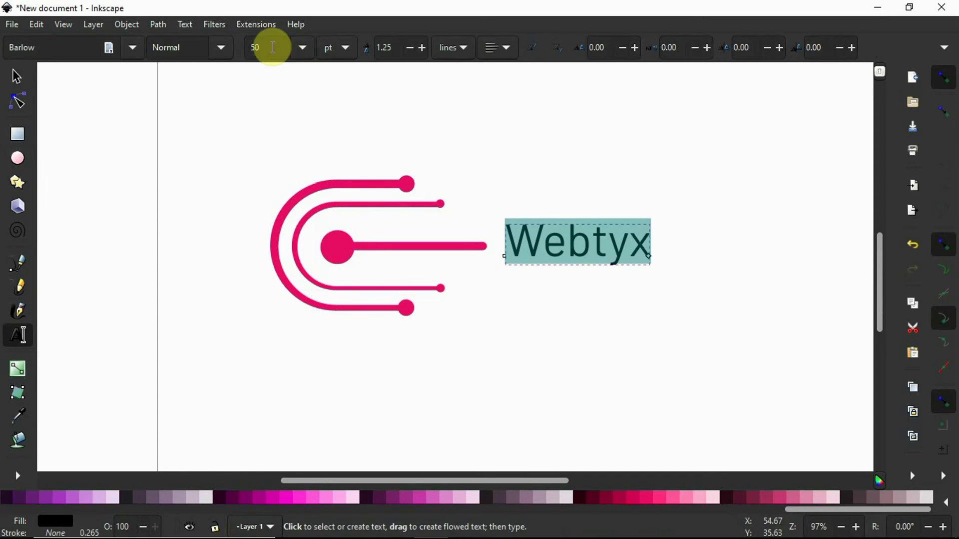
left_click(220, 48)
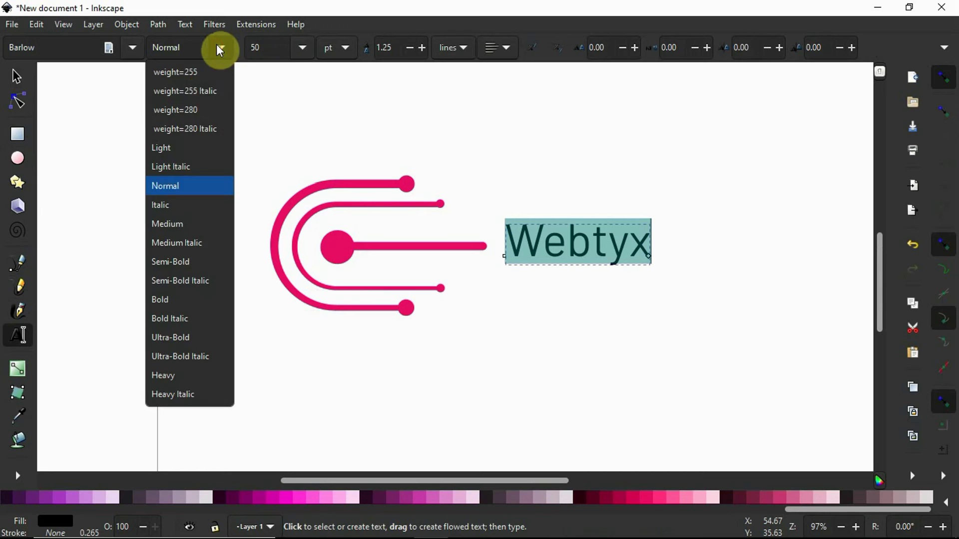
left_click(175, 225)
Step: Enlarge the text beside the logo, then scale both together to about 206 mm wide
left_click(18, 88)
key("5")
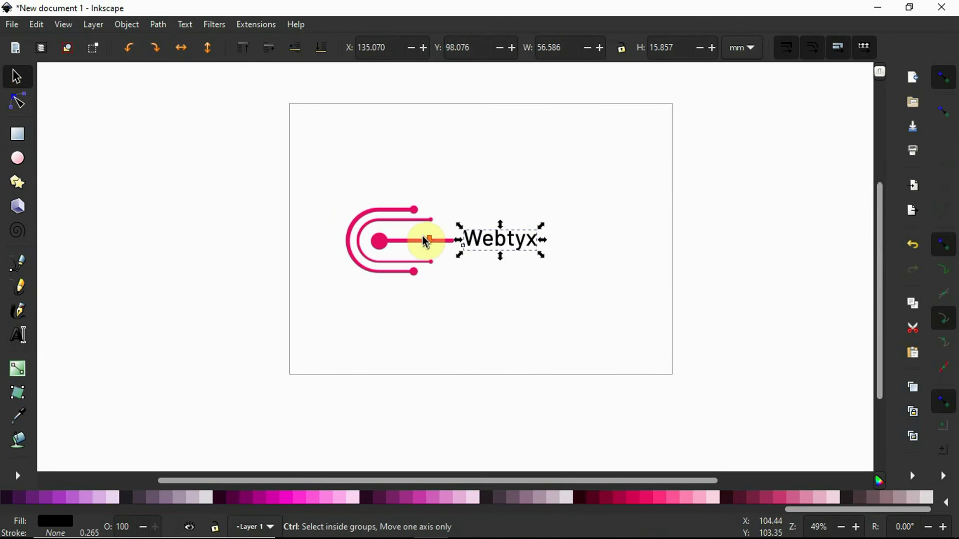
left_click_drag(543, 256, 651, 300)
left_click(588, 262)
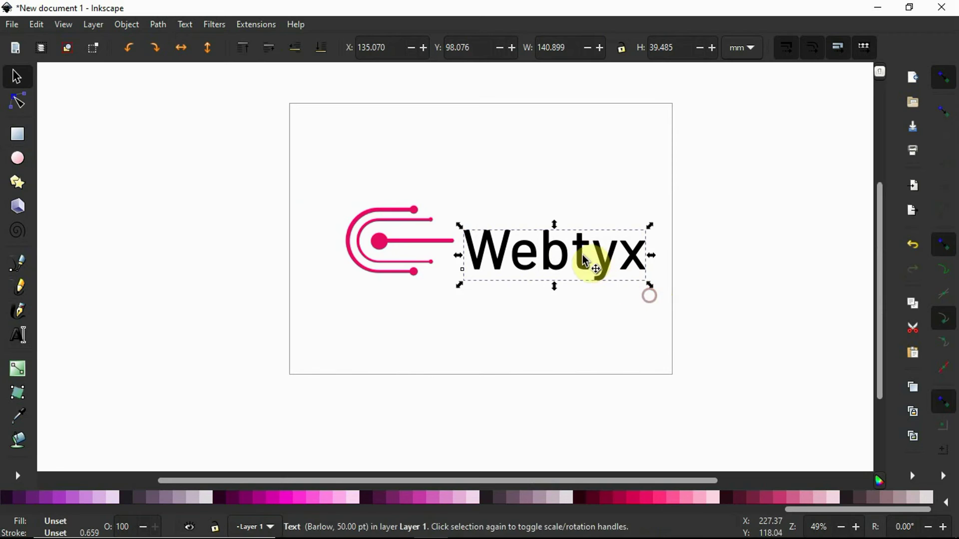
left_click_drag(582, 250, 569, 238)
left_click_drag(649, 317, 321, 164)
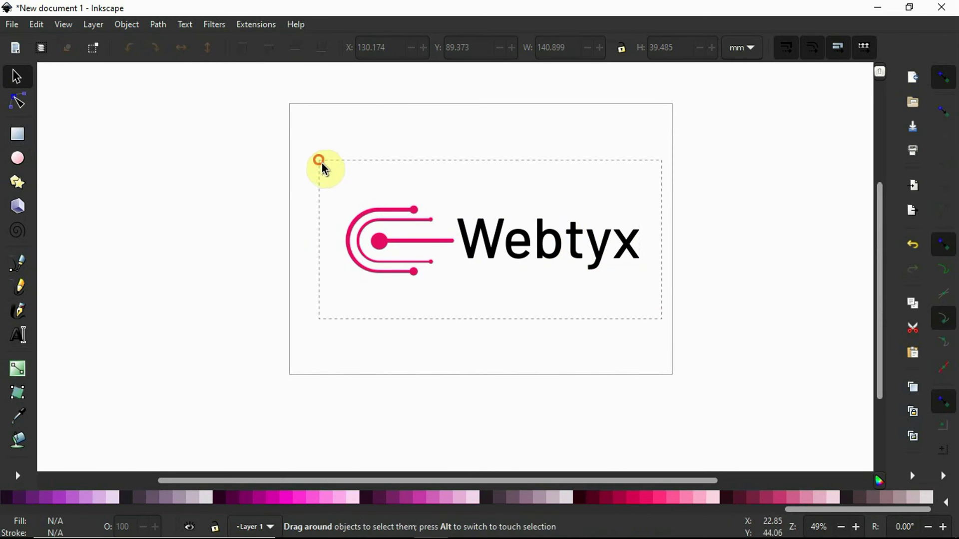
left_click_drag(339, 203, 318, 189)
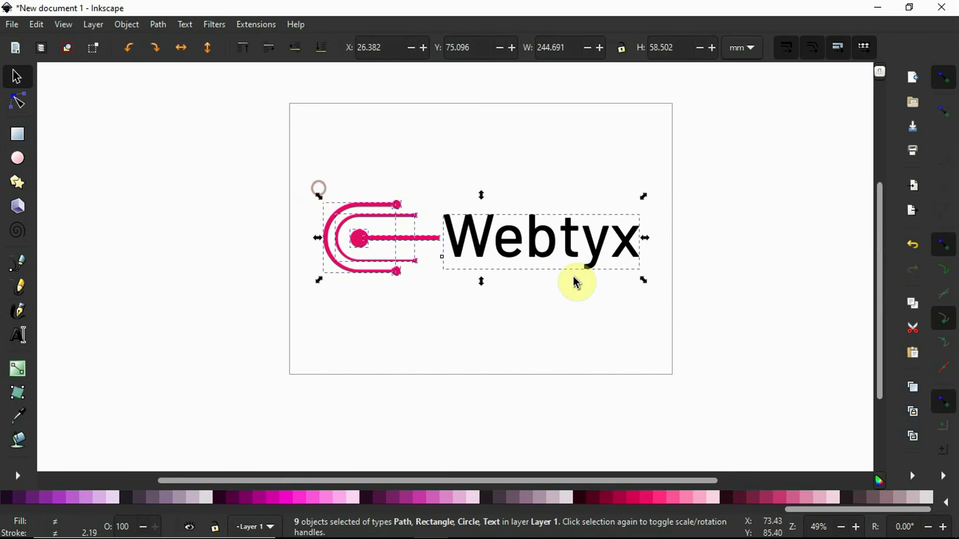
left_click_drag(645, 286, 552, 252)
Step: Enlarge the inner arc's upper and lower end dots to match
left_click(550, 291)
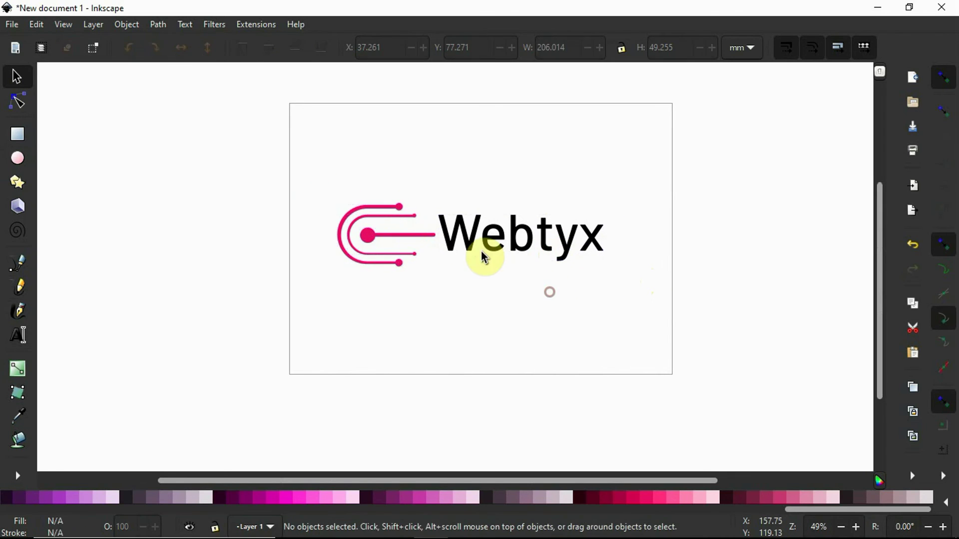
scroll(472, 257, "up", 1, "ctrl")
scroll(519, 247, "up", 3)
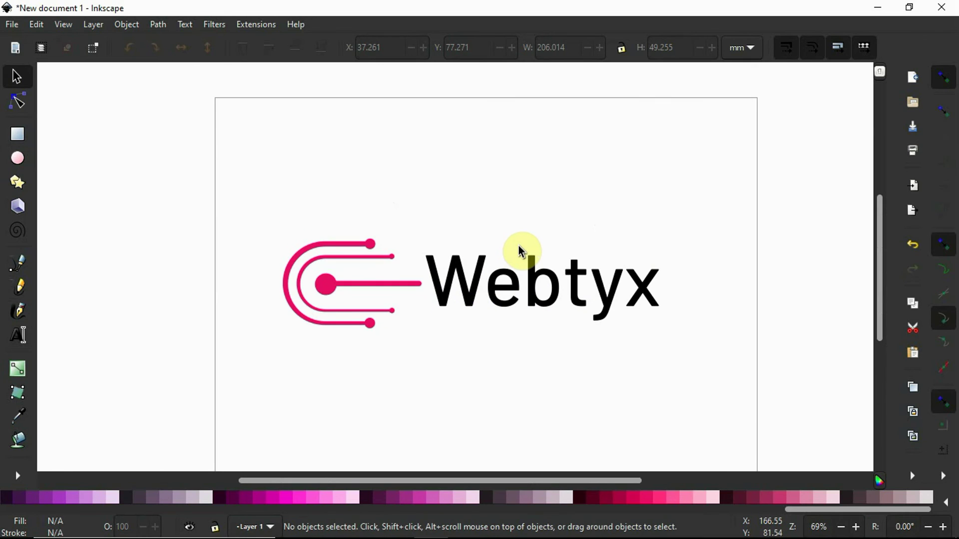
scroll(396, 270, "up", 4, "ctrl")
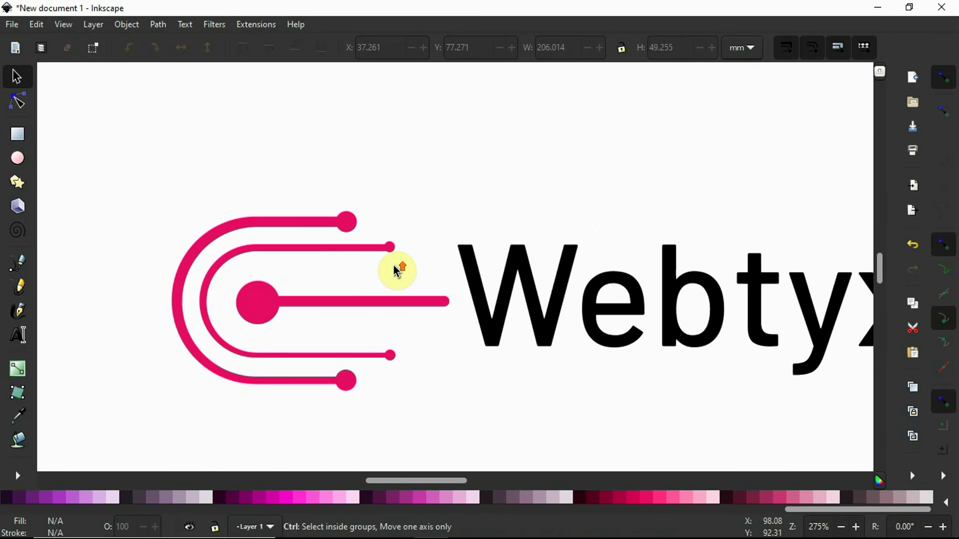
scroll(386, 164, "up", 2, "ctrl")
scroll(370, 200, "down", 2, "ctrl")
left_click_drag(367, 178, 381, 197)
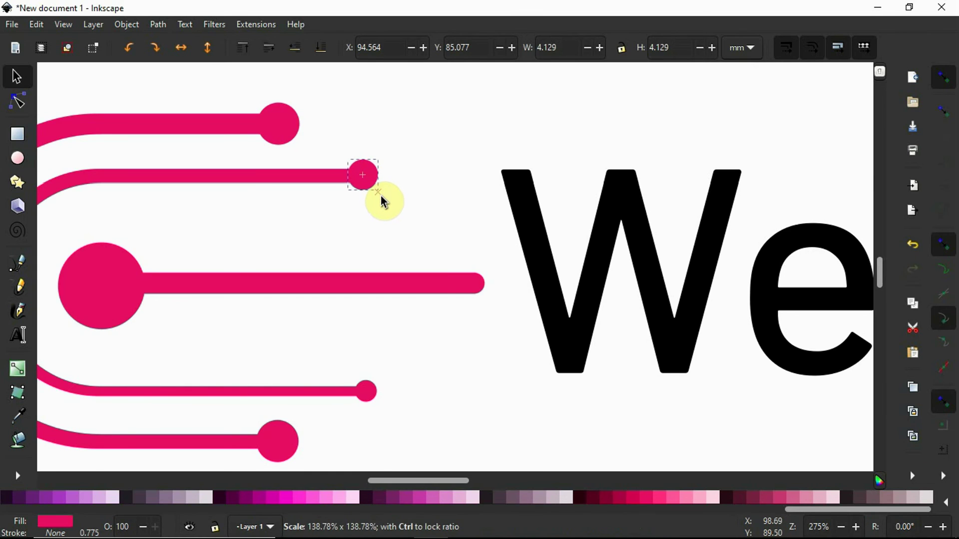
left_click(371, 382)
left_click_drag(384, 404, 389, 409)
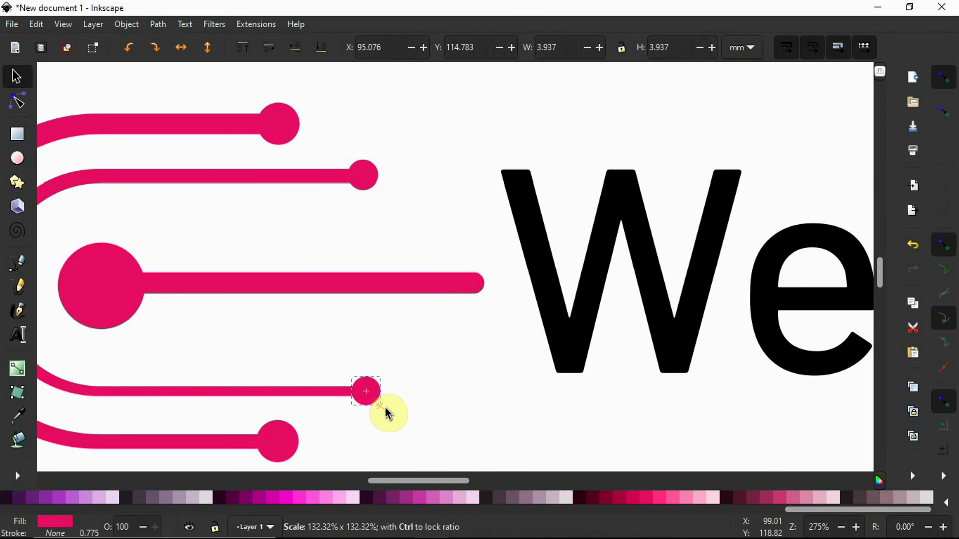
left_click(415, 390)
Step: Make the central bar thicker and slightly shorter, about 47.9 × 4.7 mm
scroll(344, 310, "down", 2, "ctrl")
scroll(344, 308, "down", 2, "ctrl")
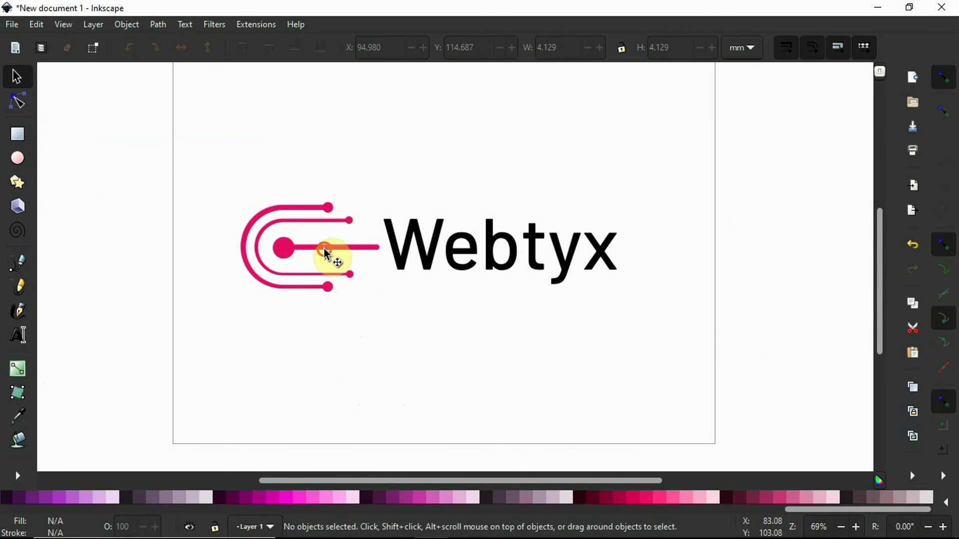
left_click(324, 248)
scroll(315, 252, "up", 4)
scroll(399, 225, "up", 2)
left_click_drag(537, 206, 537, 220)
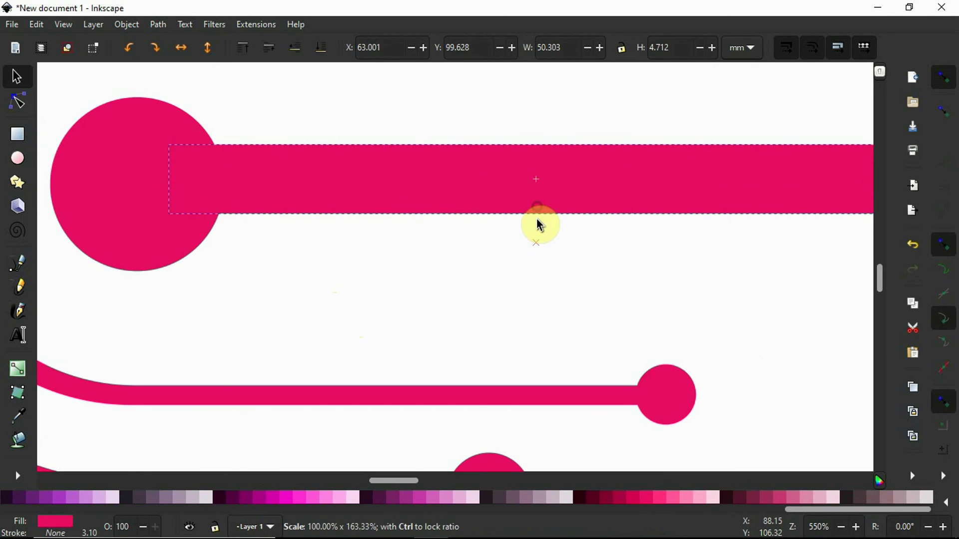
scroll(291, 235, "down", 5)
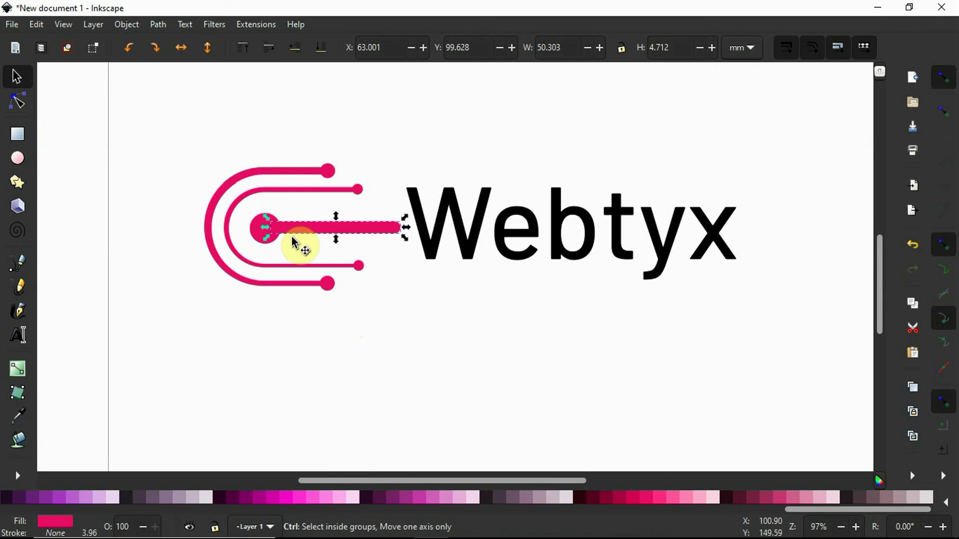
left_click(494, 305)
left_click(406, 227)
left_click_drag(407, 226, 402, 225)
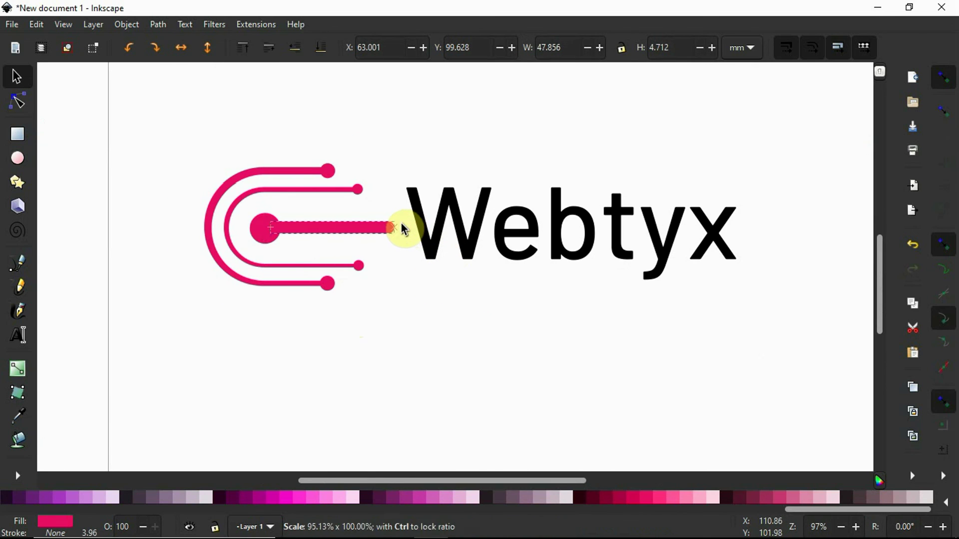
left_click(458, 318)
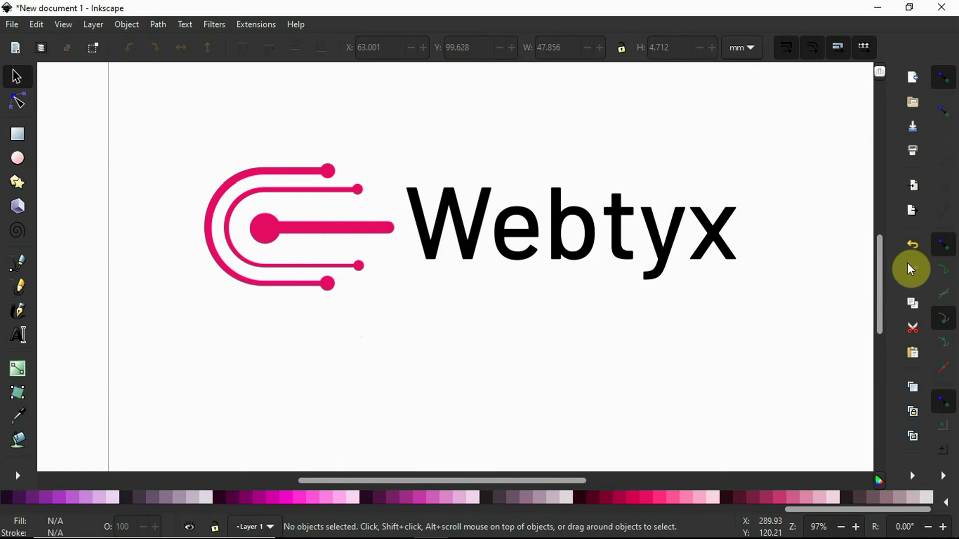
left_click_drag(879, 264, 877, 256)
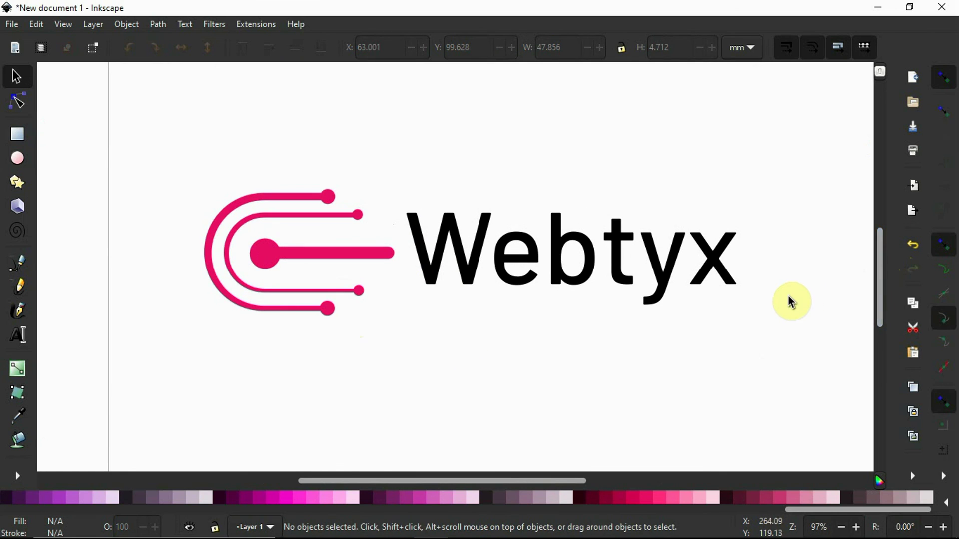